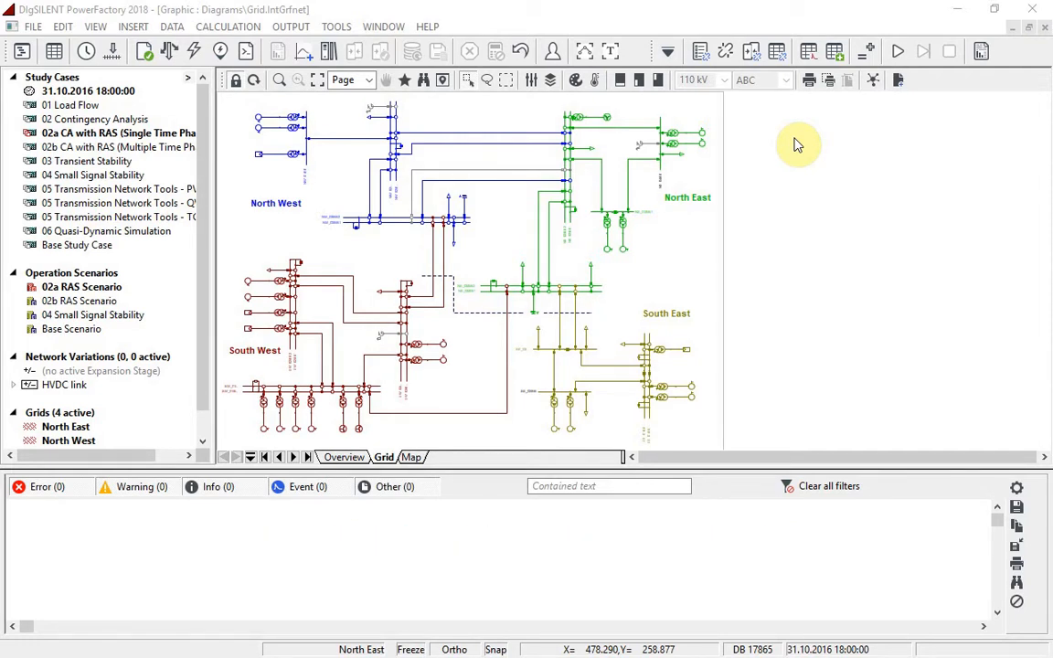
In the RAS library folder, inspect the NE_L3 is overloaded trigger condition of the remedial action scheme Gen drops for NE_L3 overload
{"action": "left_click", "coordinate": [834, 53]}
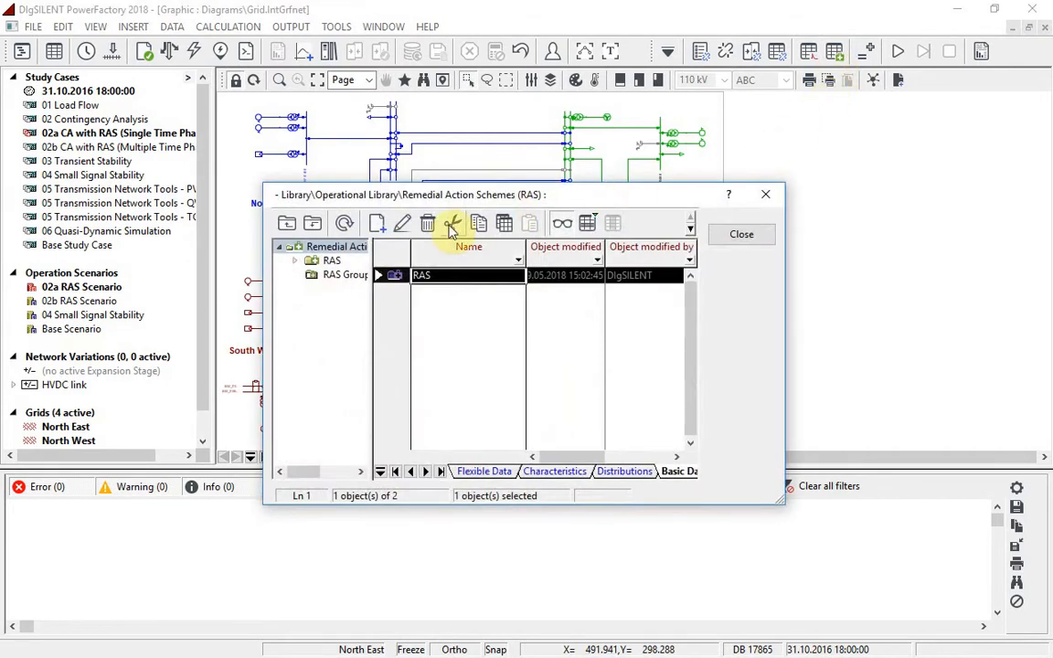
{"action": "left_click", "coordinate": [331, 264]}
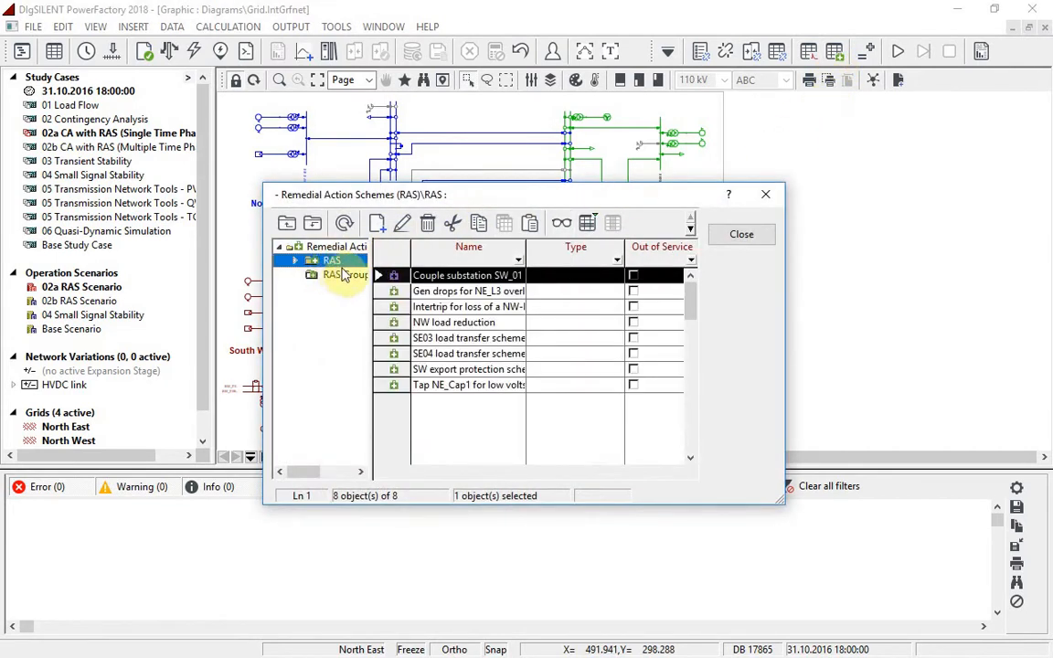
{"action": "double_click", "coordinate": [417, 290]}
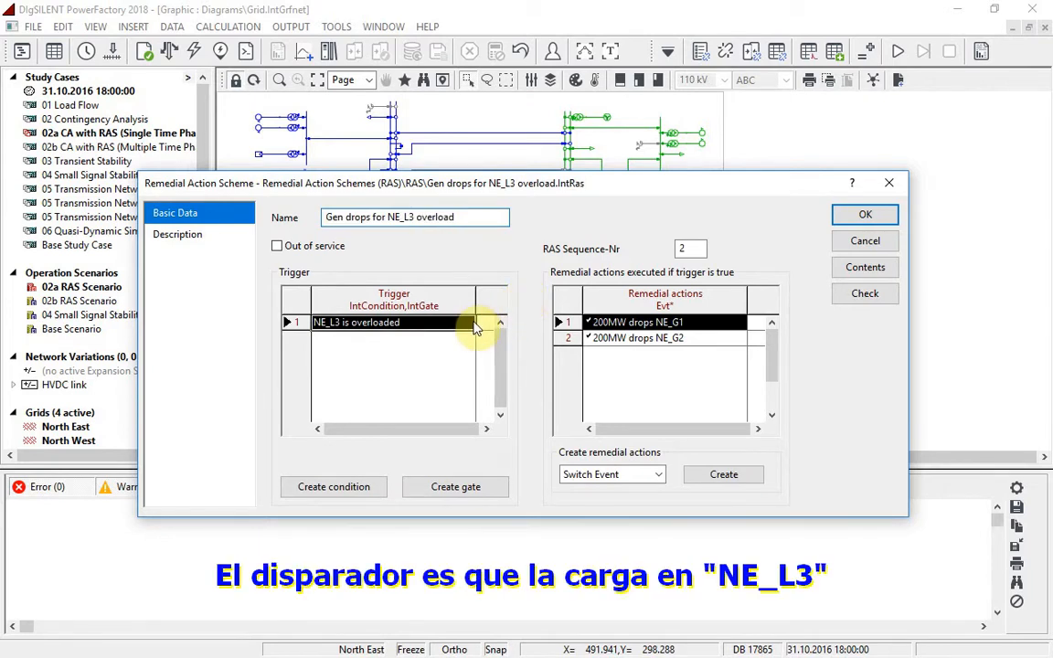
{"action": "double_click", "coordinate": [474, 324]}
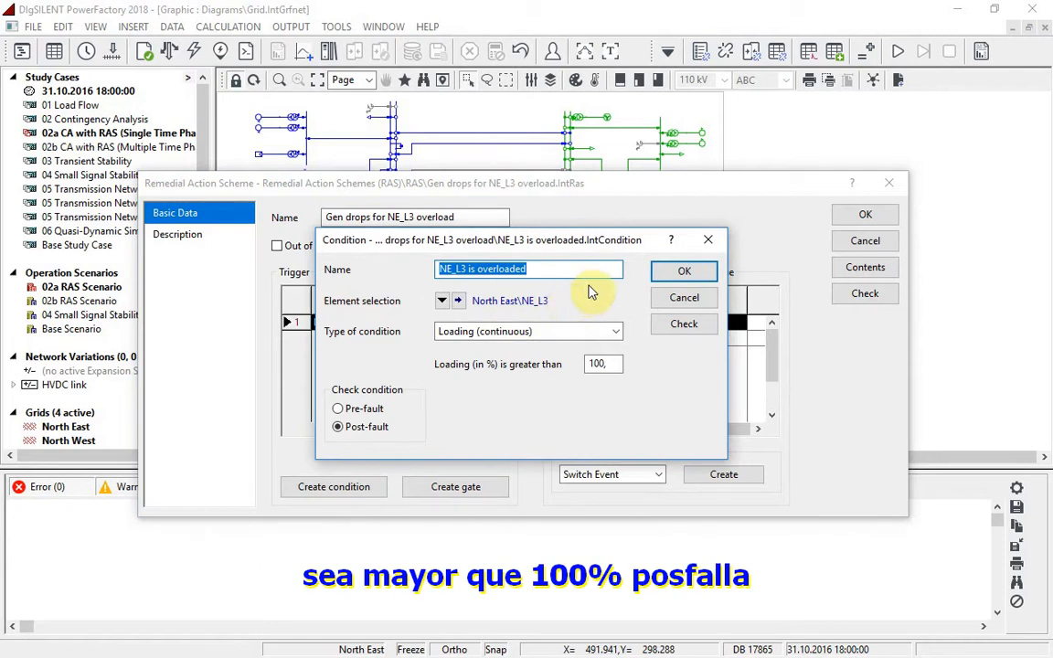
{"action": "left_click", "coordinate": [694, 295]}
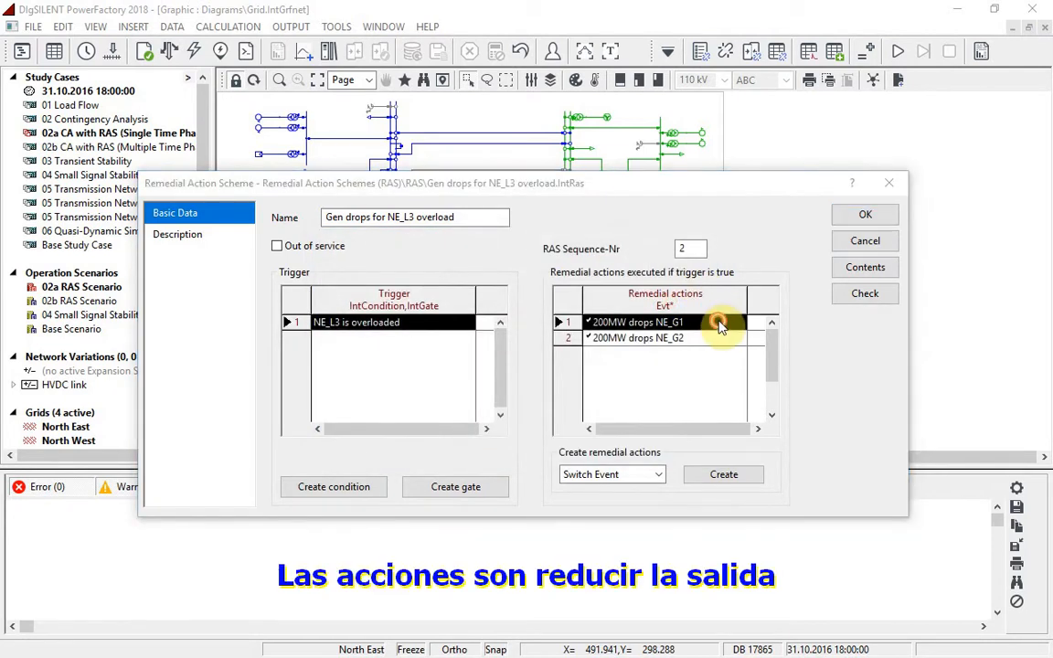
Inspect the scheme's 200MW drops NE_G1 dispatch event, and close the remedial action scheme library without changes
{"action": "double_click", "coordinate": [717, 322]}
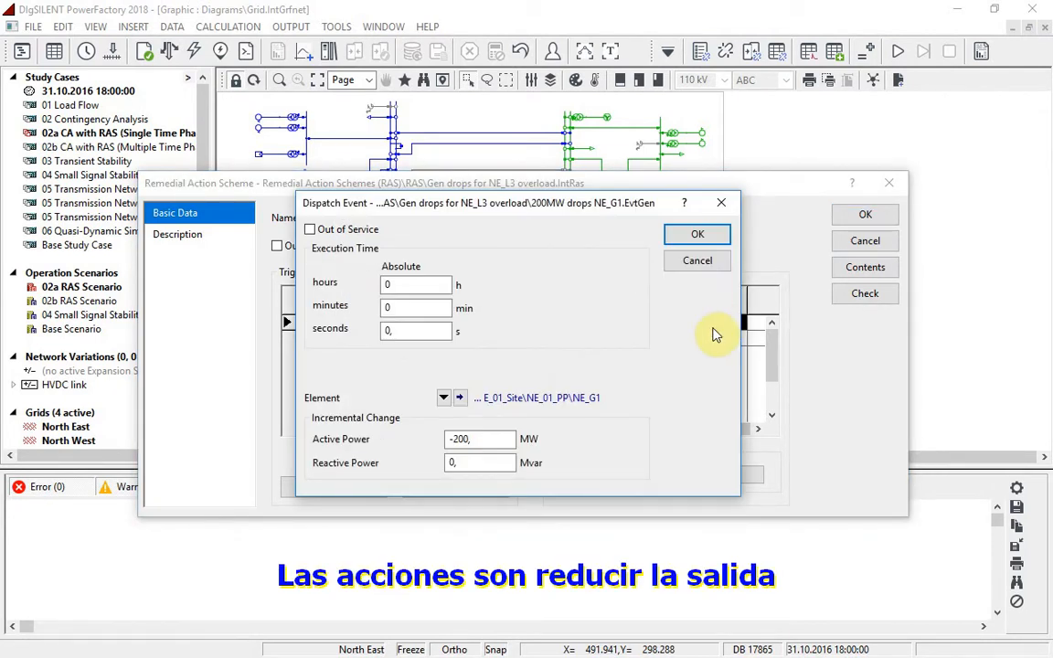
{"action": "left_click", "coordinate": [717, 262]}
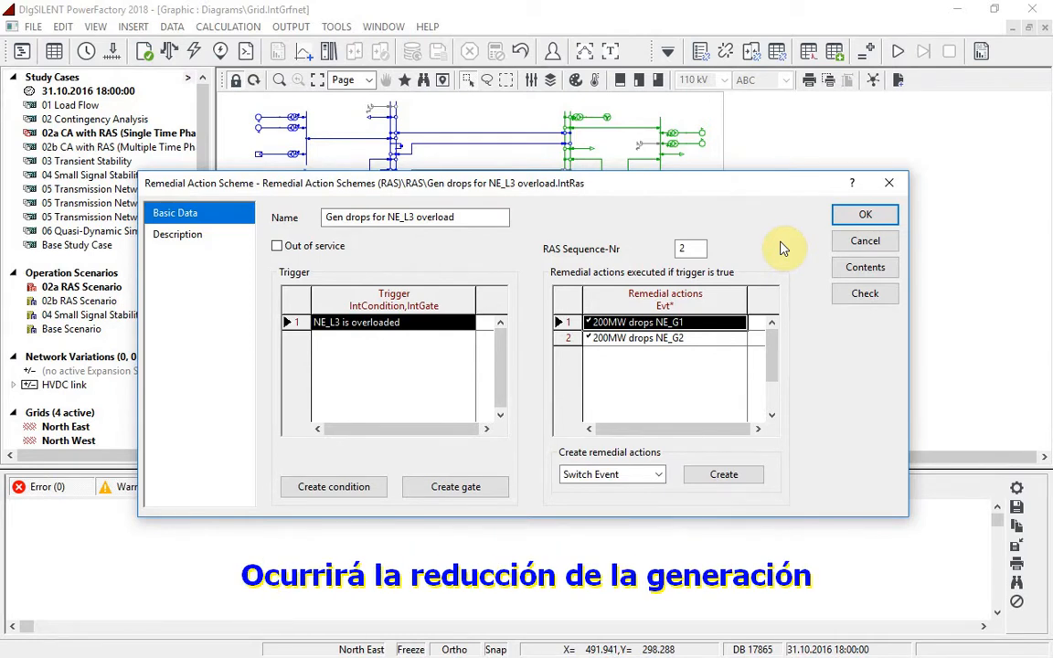
{"action": "left_click", "coordinate": [843, 242]}
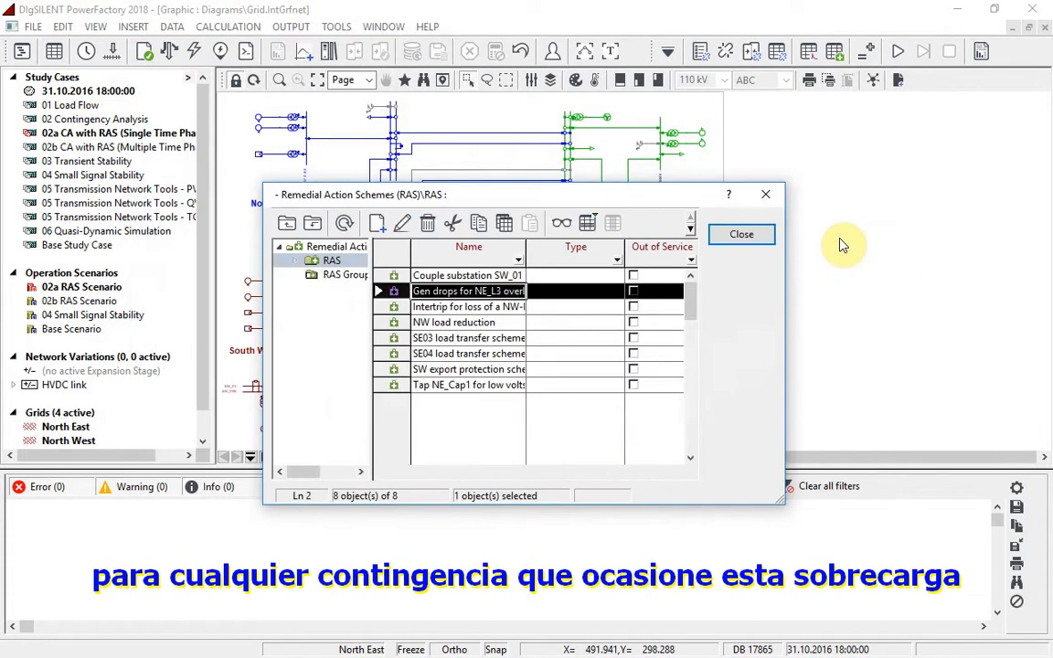
{"action": "left_click", "coordinate": [738, 234]}
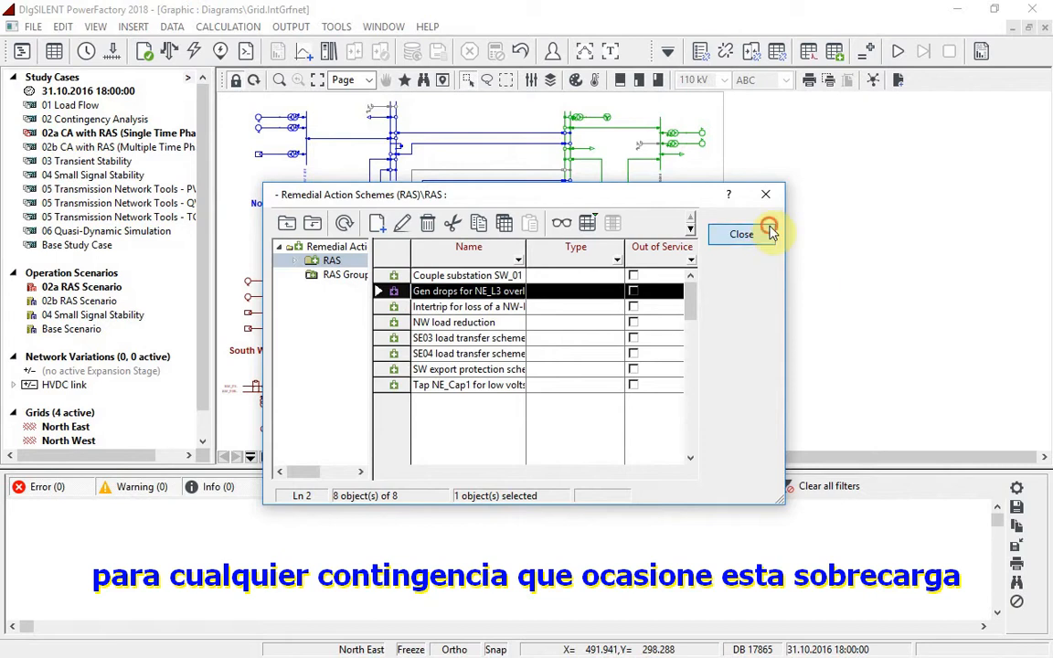
Review the contingency cases of the contingency analysis and execute it with the AC load flow method, without remedial action schemes
{"action": "left_click", "coordinate": [725, 50]}
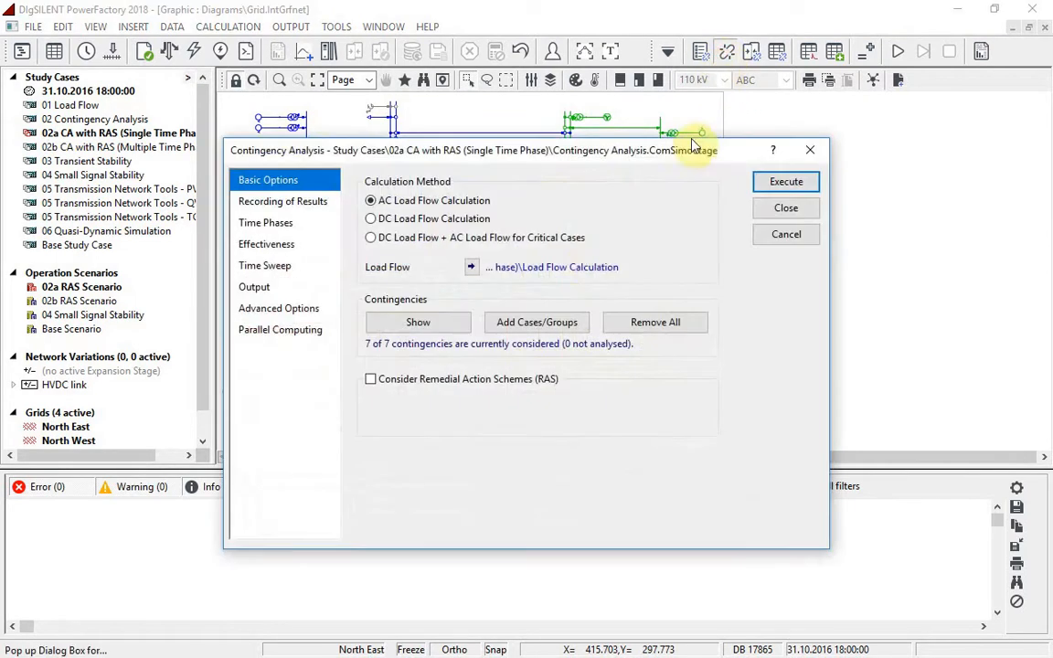
{"action": "left_click", "coordinate": [455, 329]}
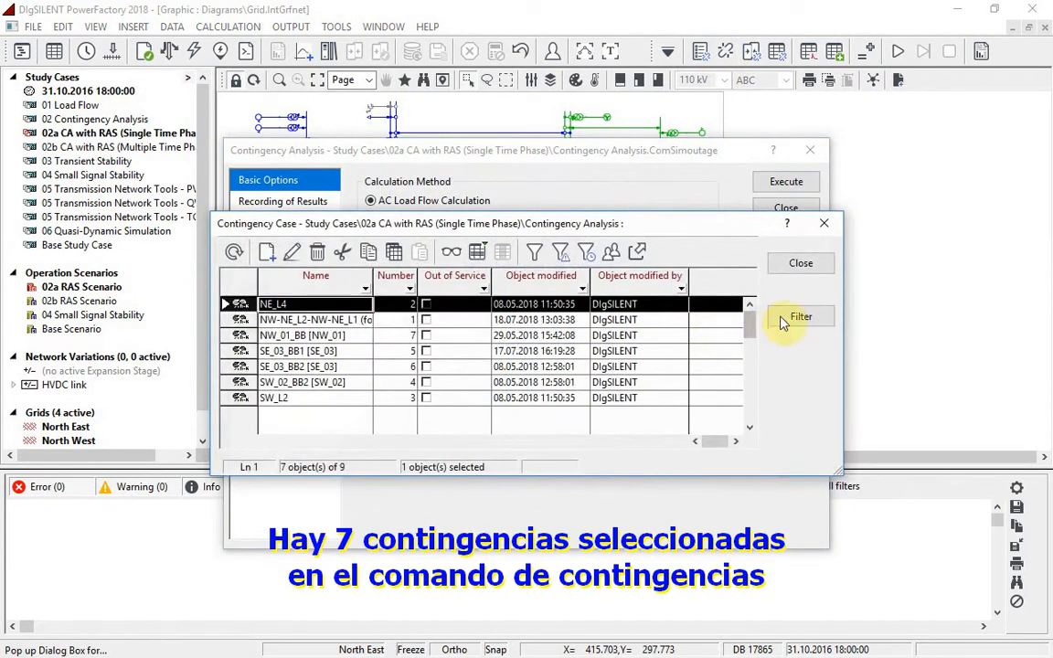
{"action": "left_click", "coordinate": [804, 264]}
{"action": "left_click", "coordinate": [804, 179]}
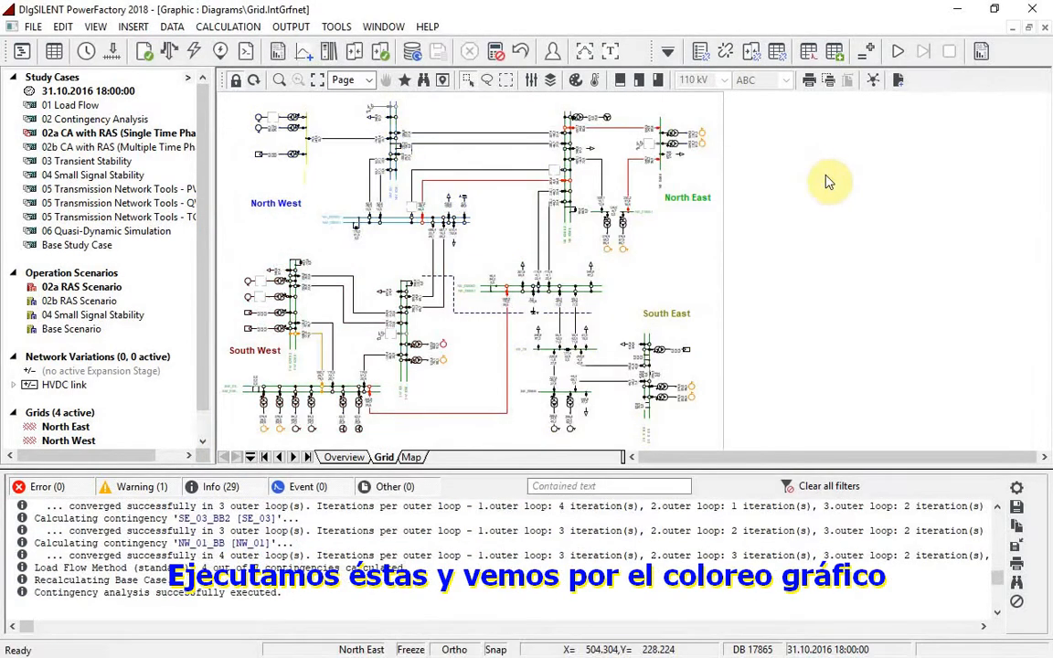
Examine line NE_L3 in the North East part of the grid diagram and in the contingency report of all loading violations
{"action": "left_click", "coordinate": [279, 79]}
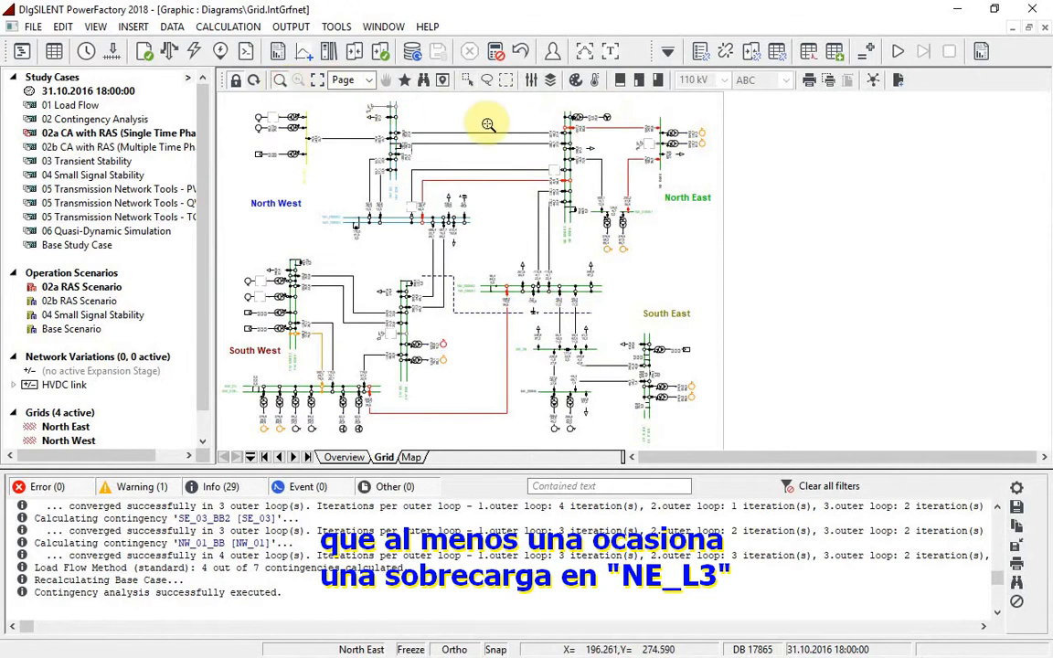
{"action": "left_click_drag", "start_coordinate": [460, 91], "coordinate": [724, 259]}
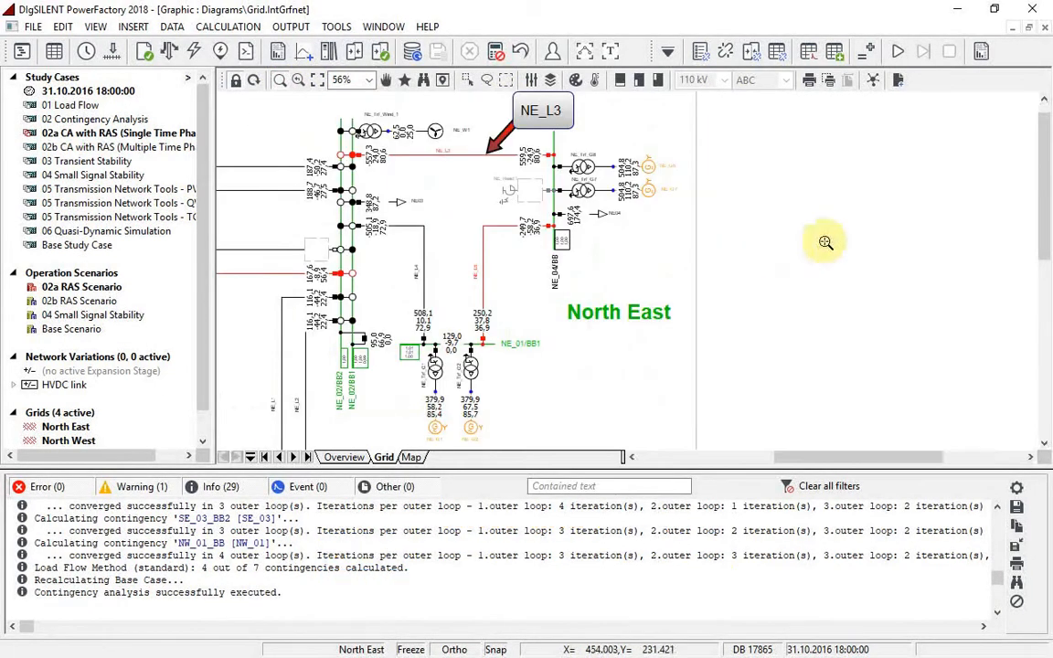
{"action": "left_click", "coordinate": [985, 60]}
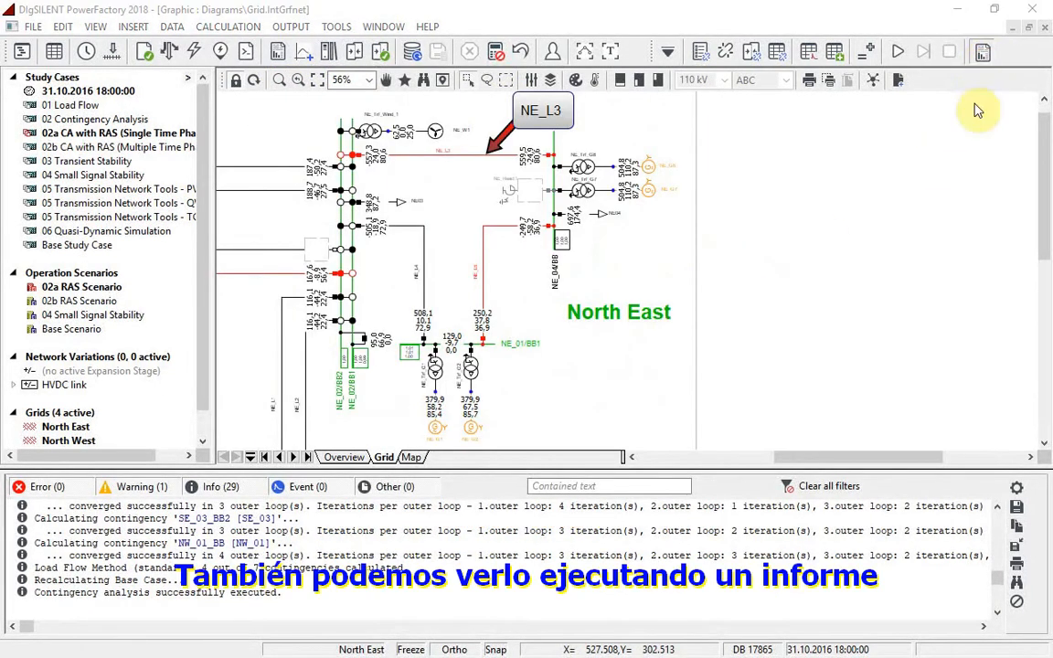
{"action": "left_click", "coordinate": [779, 89]}
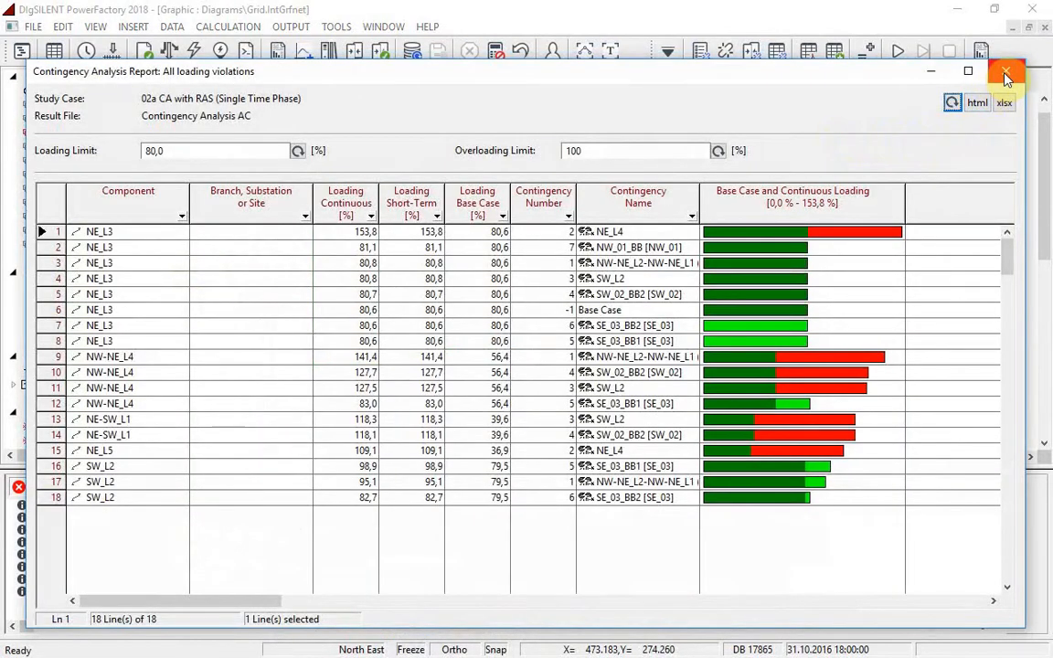
{"action": "left_click", "coordinate": [1005, 74]}
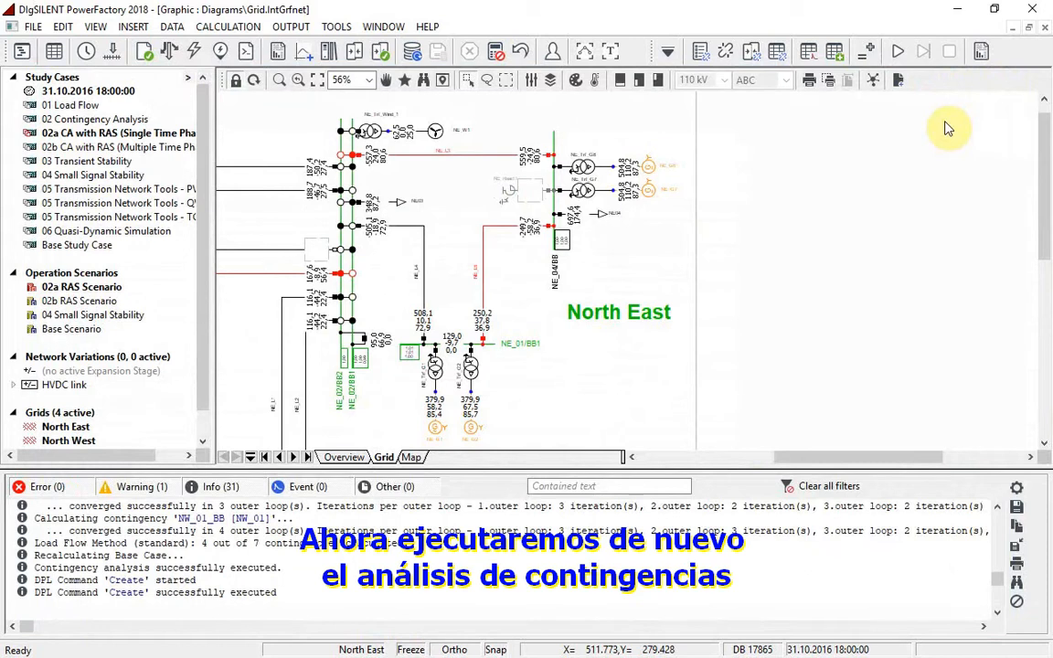
Make the contingency analysis consider remedial action schemes and add the scheme Gen drops for NE_L3 overload from the RAS folder
{"action": "left_click", "coordinate": [728, 52]}
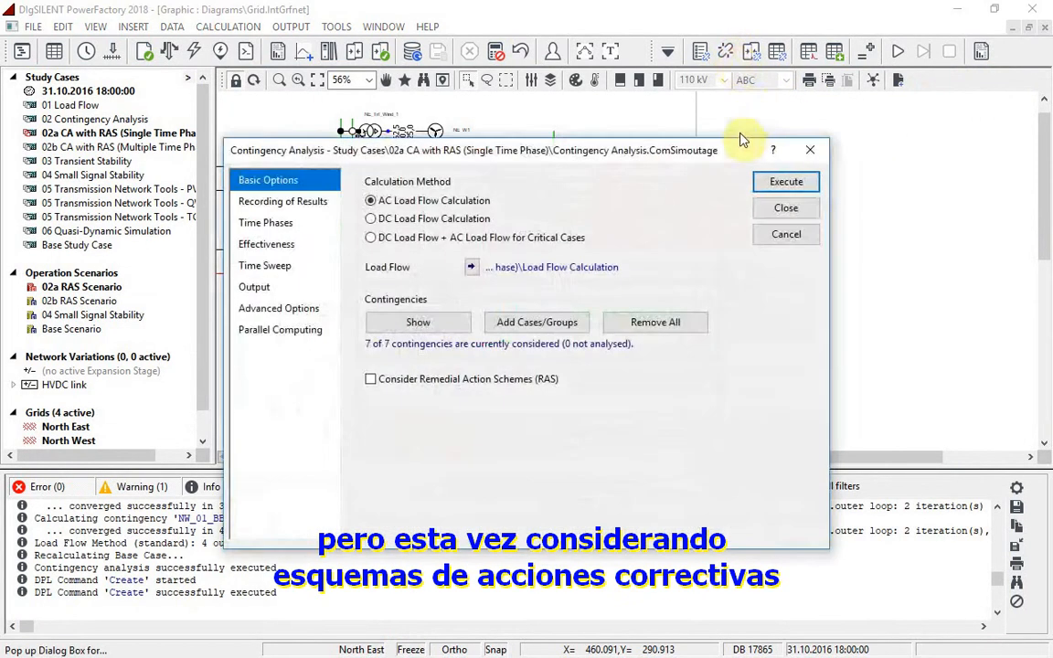
{"action": "left_click", "coordinate": [380, 380]}
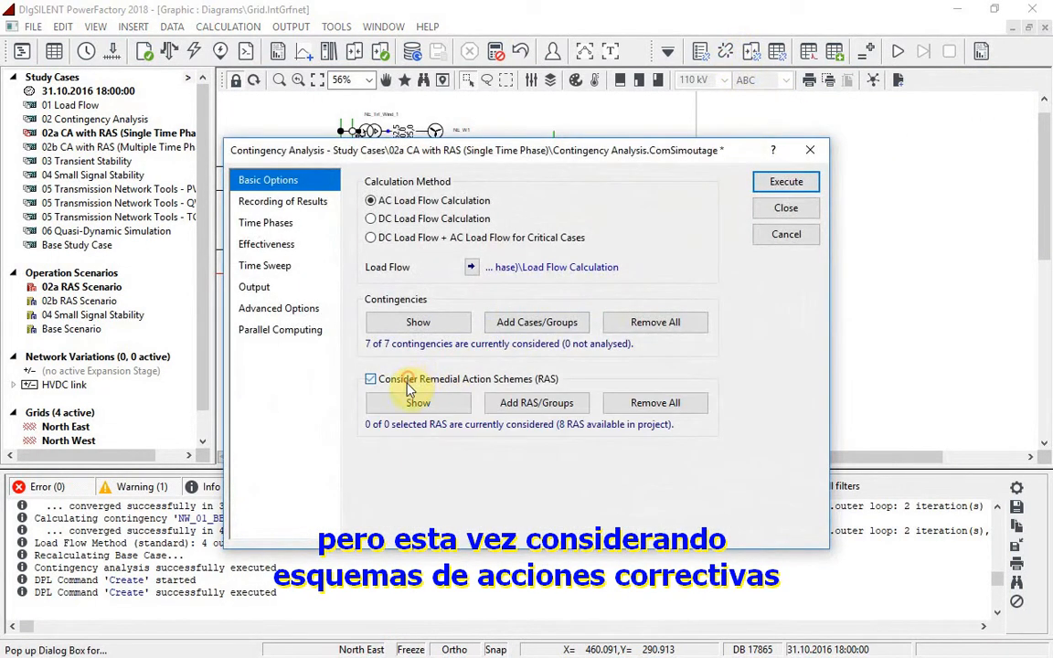
{"action": "left_click", "coordinate": [498, 402]}
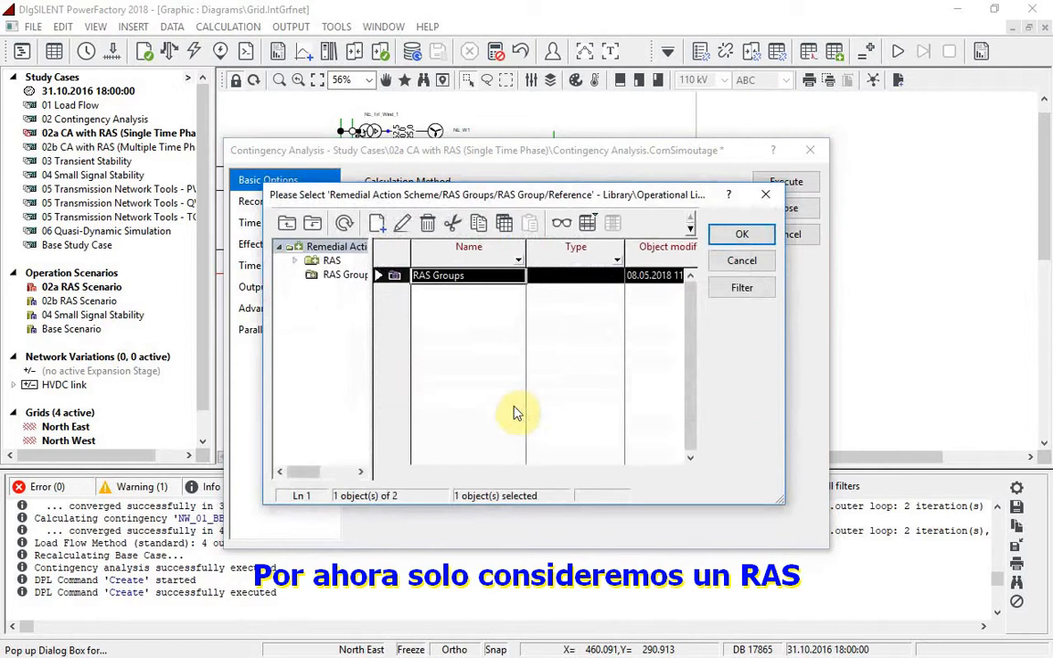
{"action": "left_click", "coordinate": [337, 262]}
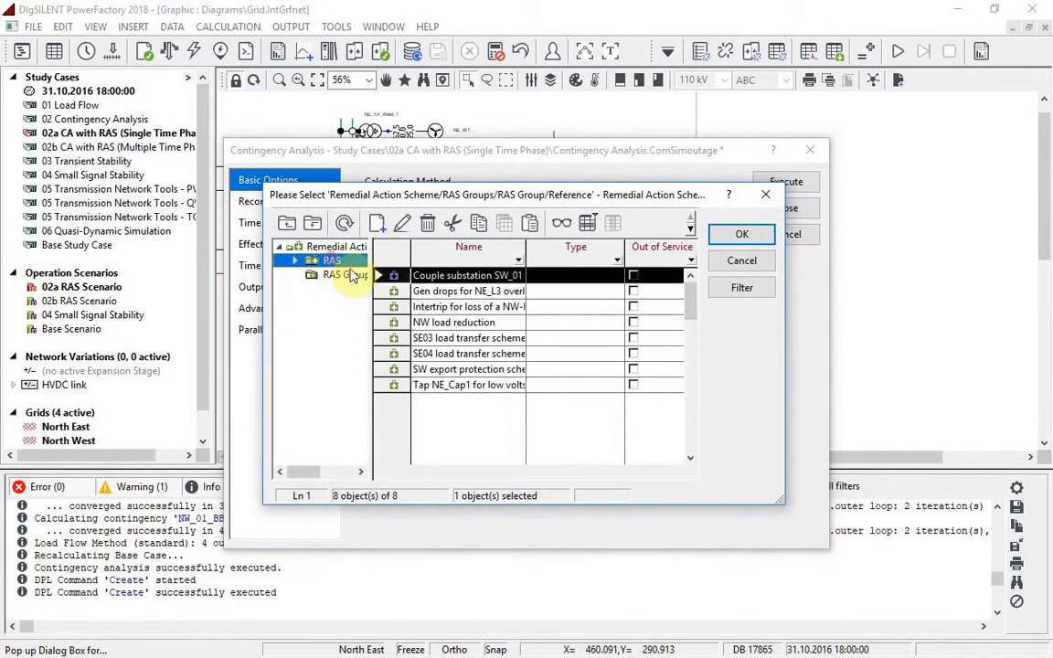
{"action": "left_click", "coordinate": [388, 291]}
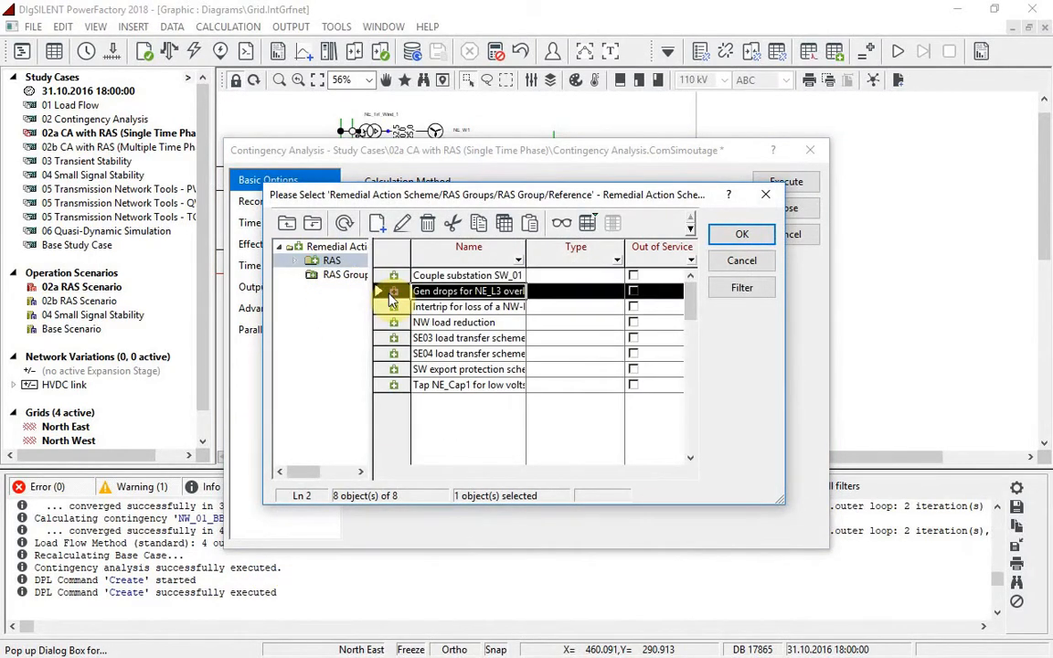
{"action": "double_click", "coordinate": [390, 293]}
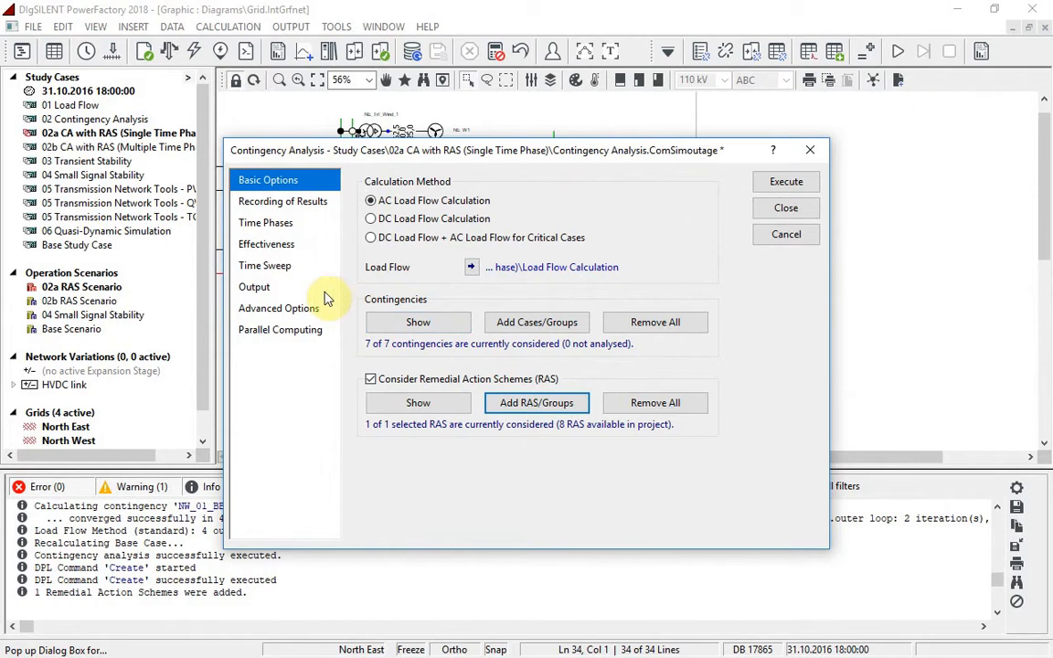
Enable showing the triggered RAS for each contingency in the output window, and execute the contingency analysis
{"action": "left_click", "coordinate": [255, 287]}
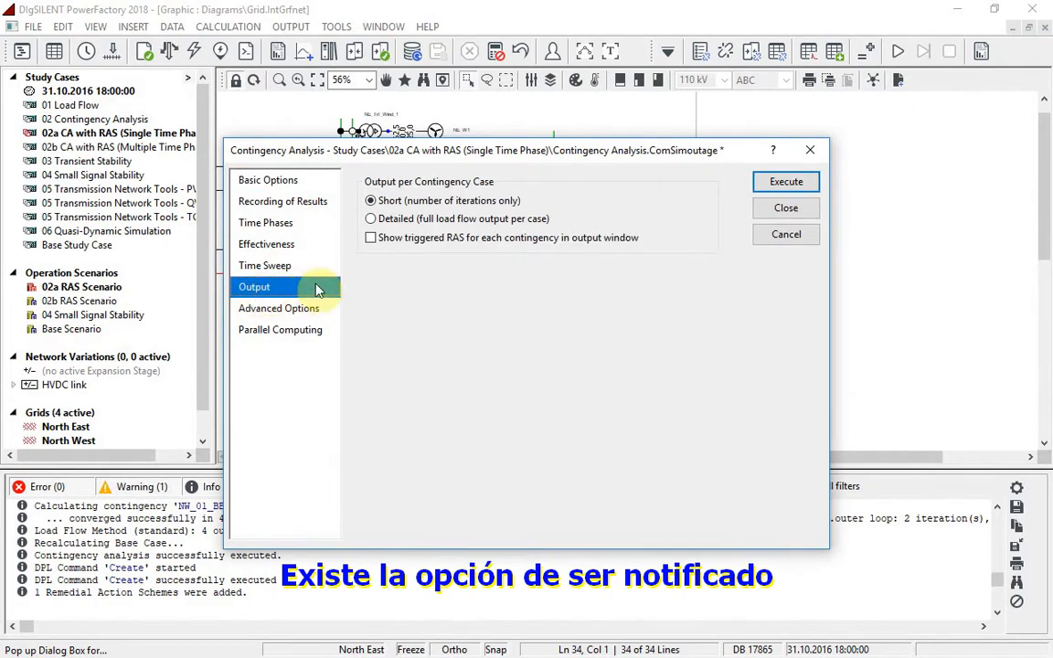
{"action": "left_click", "coordinate": [371, 237]}
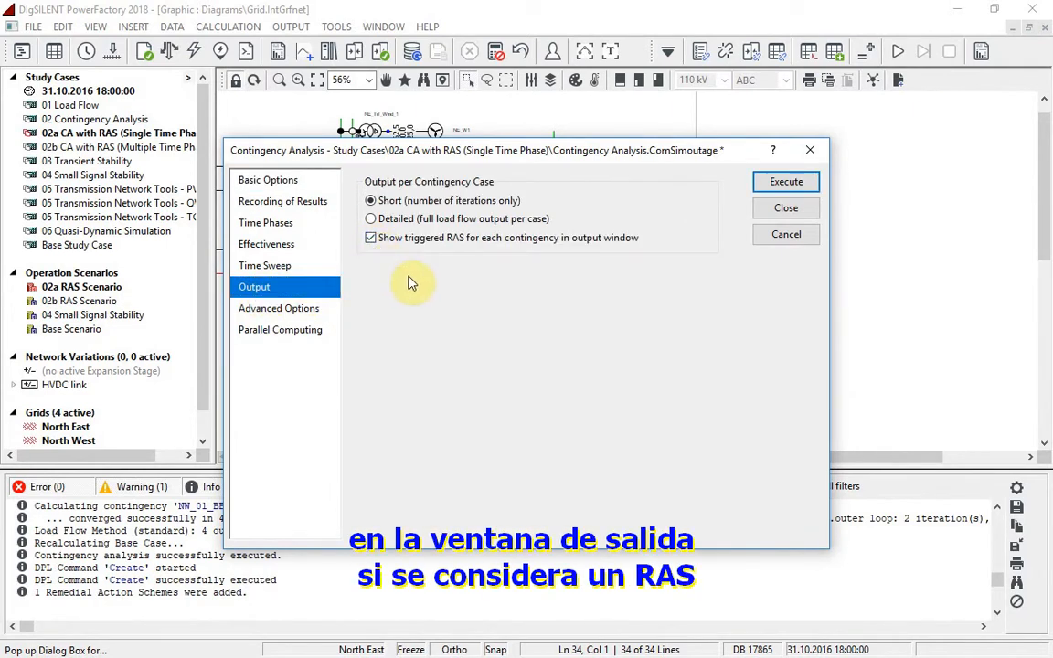
{"action": "left_click", "coordinate": [784, 182]}
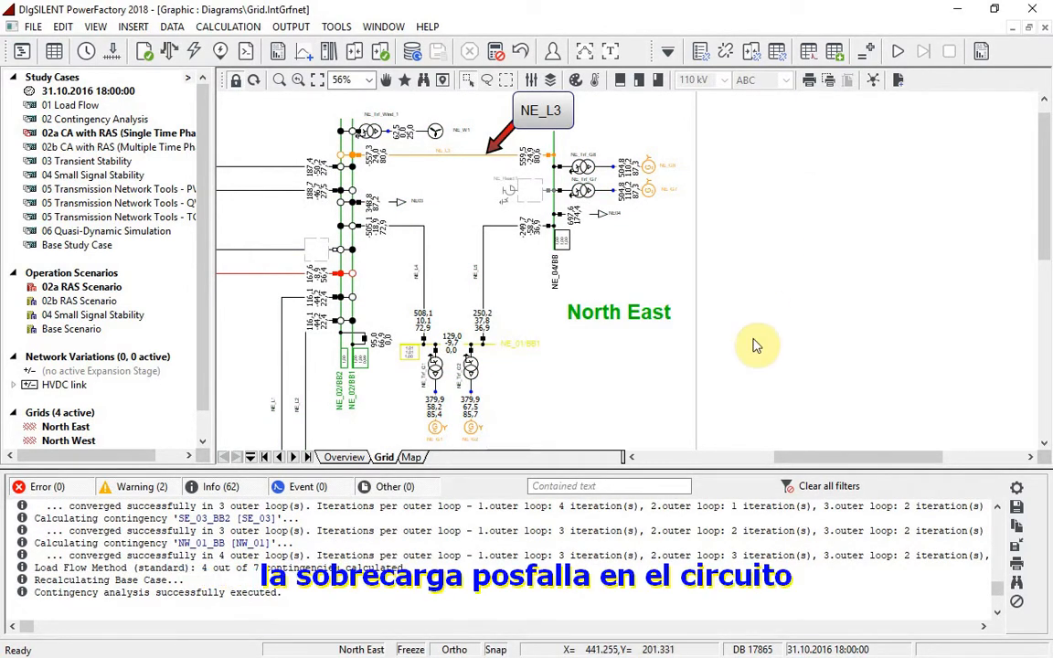
Filter the output messages by "trigger", and with the filter cleared, examine the messages for contingency NE_L4
{"action": "left_click", "coordinate": [568, 485]}
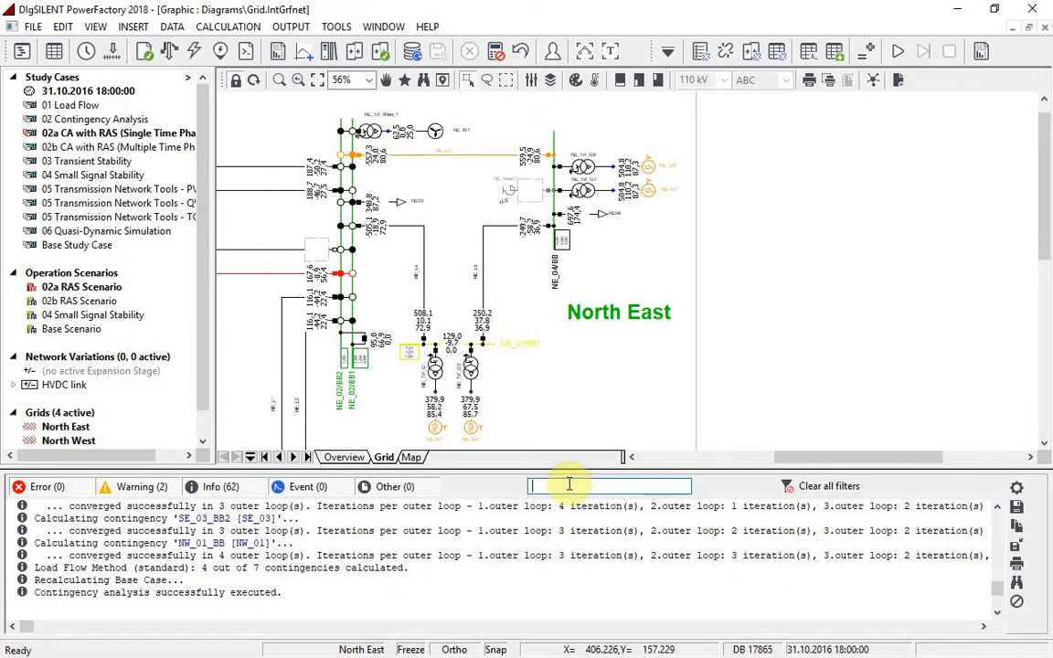
{"action": "type", "text": "trigger"}
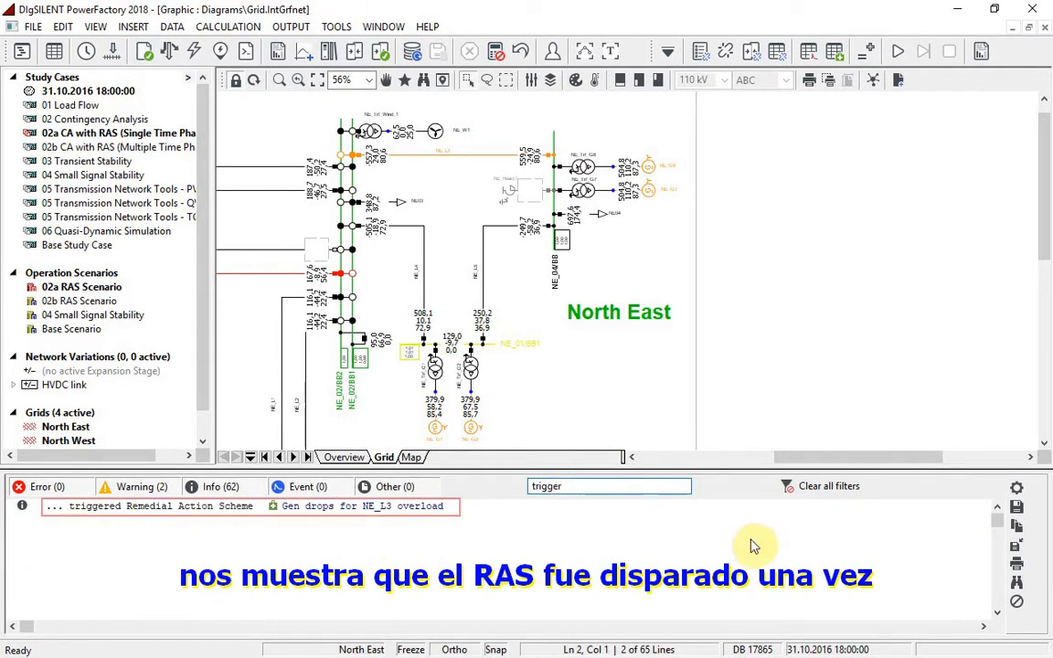
{"action": "left_click", "coordinate": [825, 489]}
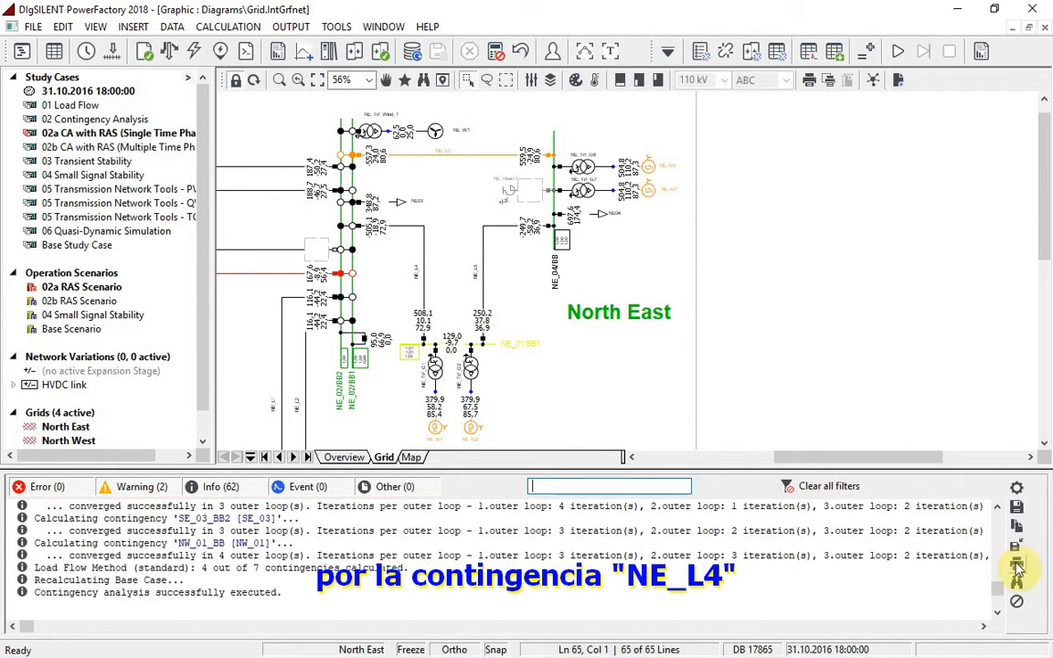
{"action": "scroll", "coordinate": [1001, 583], "scroll_direction": "up", "scroll_amount": 3}
{"action": "scroll", "coordinate": [1002, 582], "scroll_direction": "up", "scroll_amount": 2}
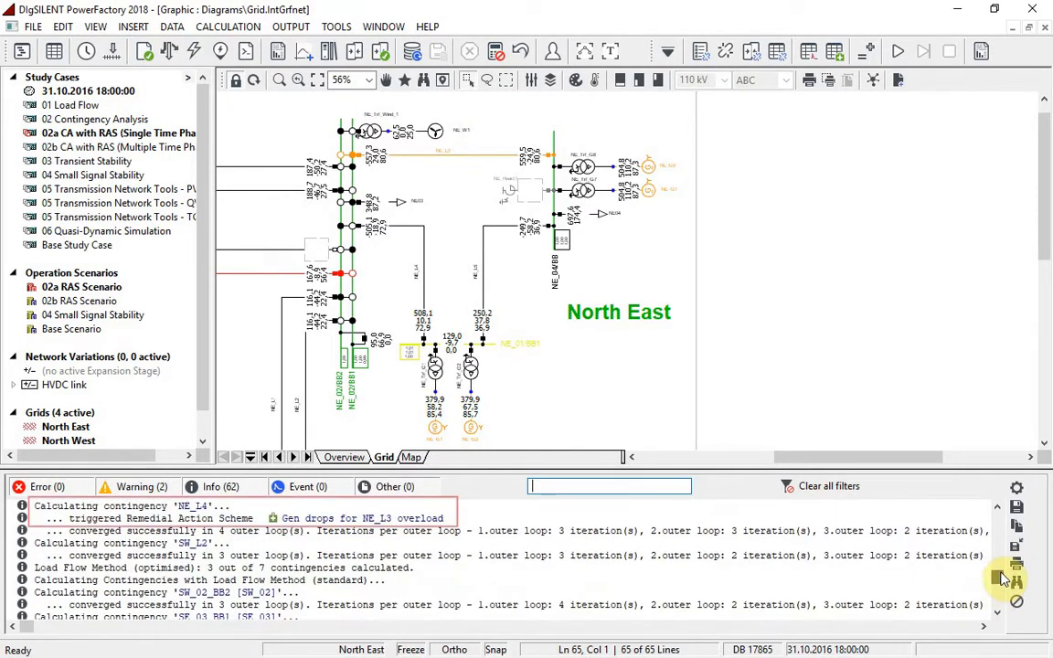
{"action": "scroll", "coordinate": [1005, 574], "scroll_direction": "up", "scroll_amount": 2}
Add the first seven schemes of the RAS folder, Couple substation SW_01 through the SW export protection scheme, and rerun the contingency analysis
{"action": "left_click", "coordinate": [725, 51]}
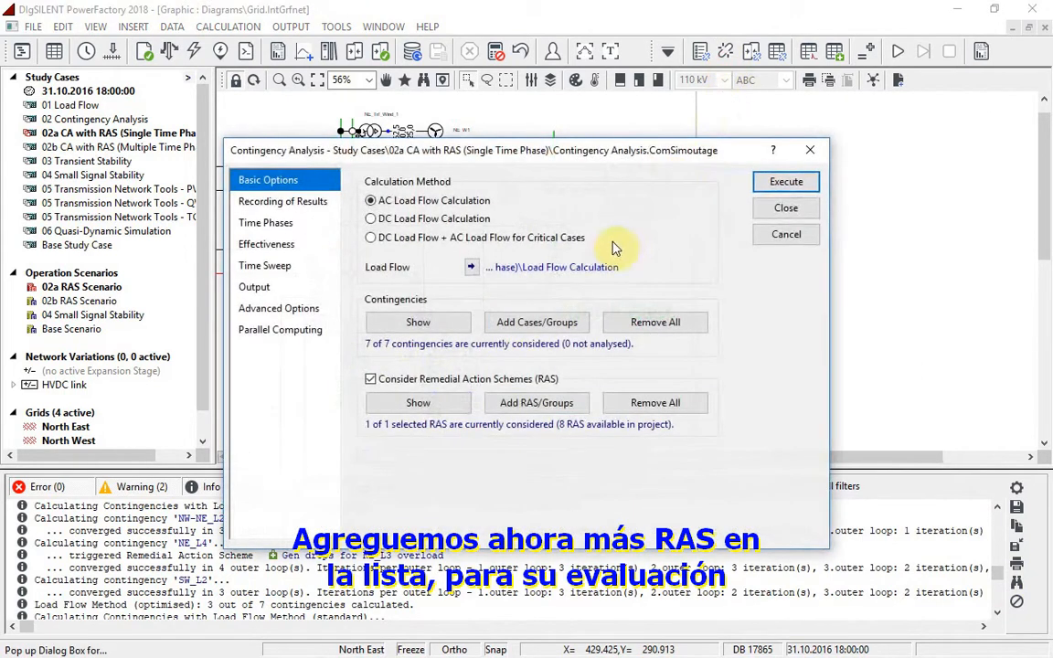
{"action": "left_click", "coordinate": [505, 402]}
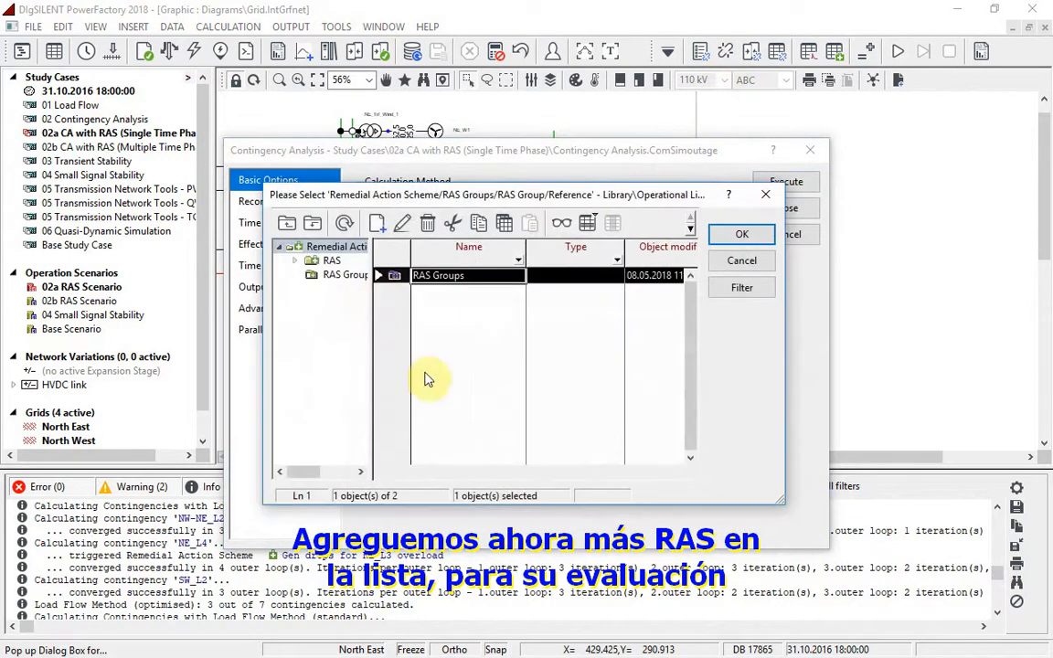
{"action": "left_click", "coordinate": [336, 261]}
{"action": "left_click_drag", "start_coordinate": [393, 277], "coordinate": [402, 369]}
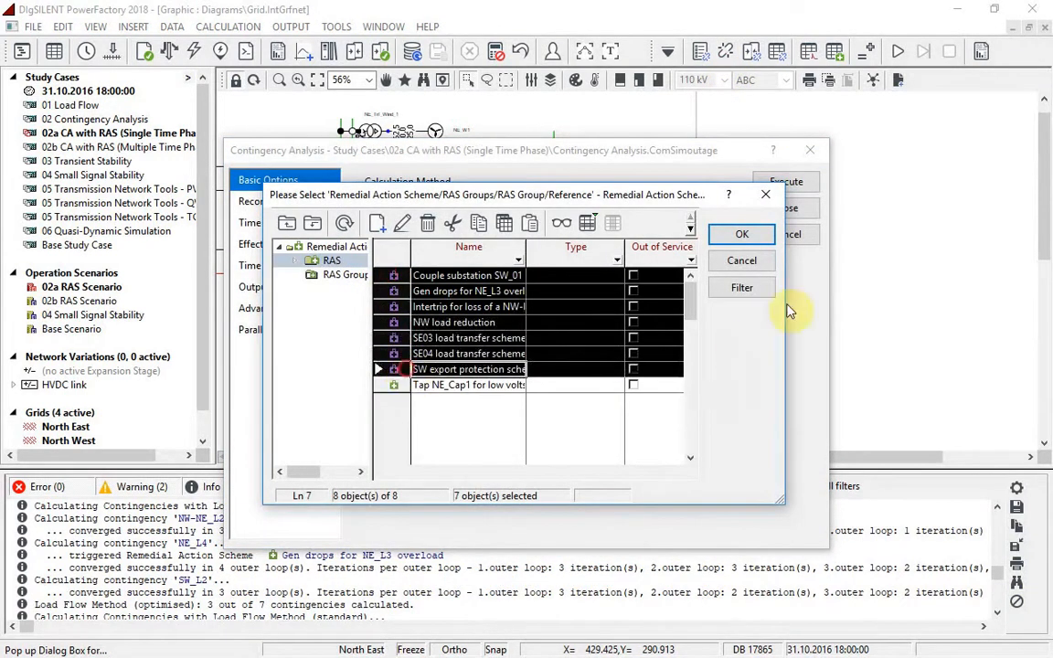
{"action": "left_click", "coordinate": [755, 235]}
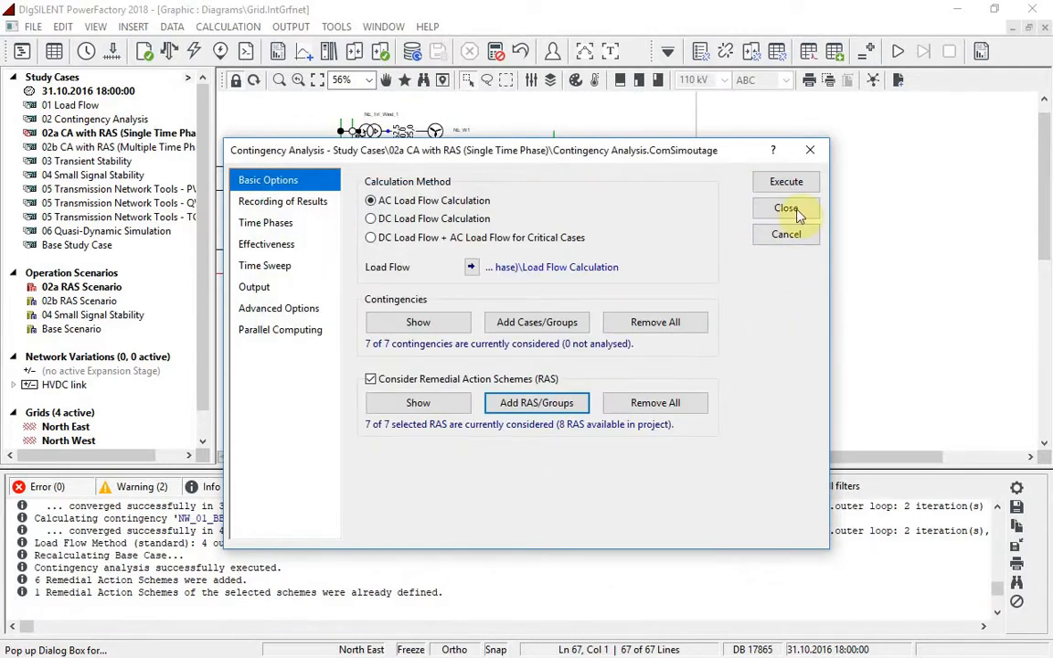
{"action": "left_click", "coordinate": [784, 182]}
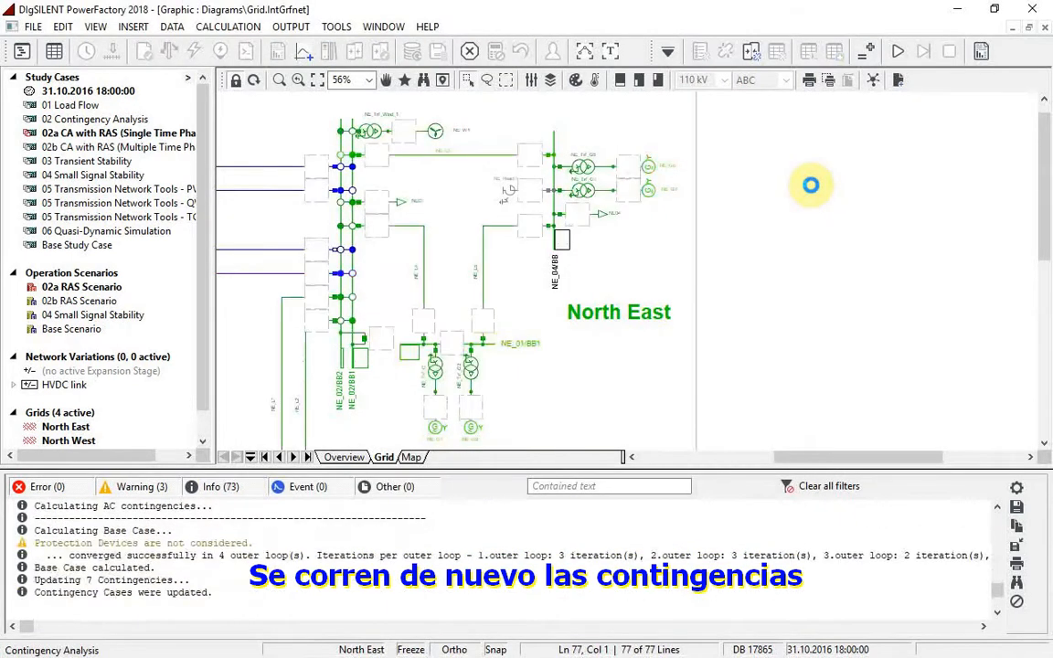
Examine the scheme Intertrip for loss of a NW-NE double cct in the RAS library, including its Trip NE_G1 switch event
{"action": "scroll", "coordinate": [996, 508], "scroll_direction": "up", "scroll_amount": 5}
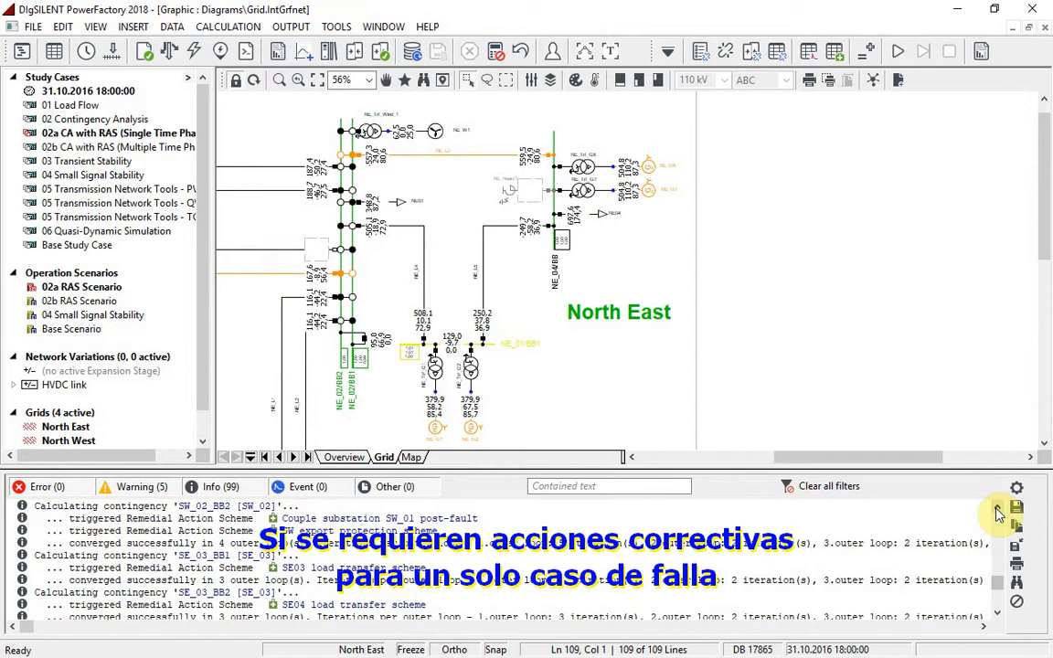
{"action": "left_click", "coordinate": [834, 59]}
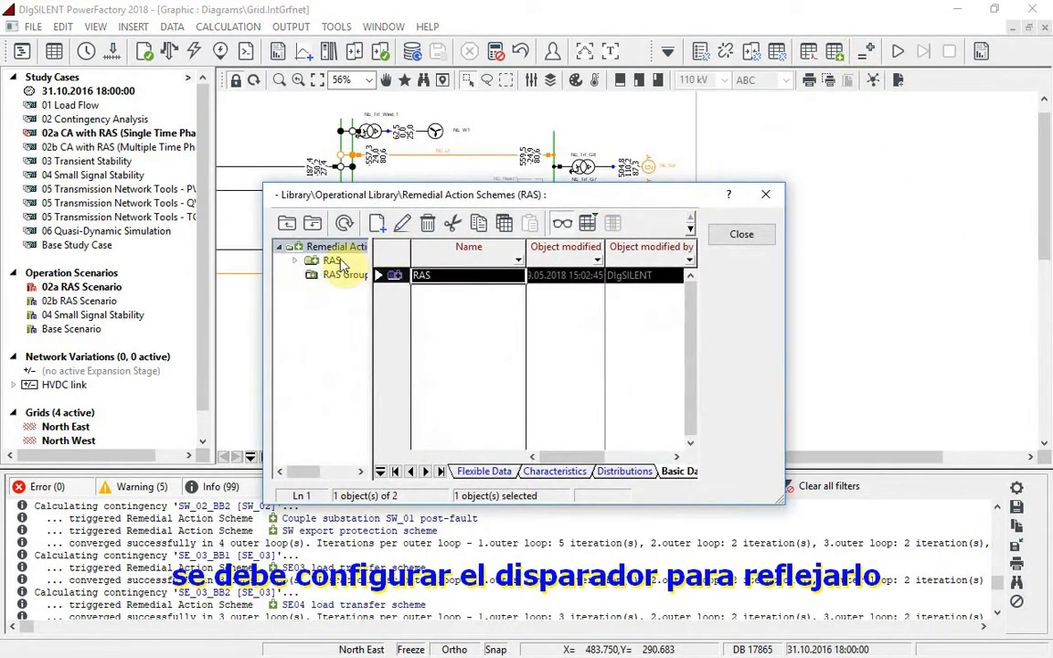
{"action": "left_click", "coordinate": [328, 261]}
{"action": "double_click", "coordinate": [394, 307]}
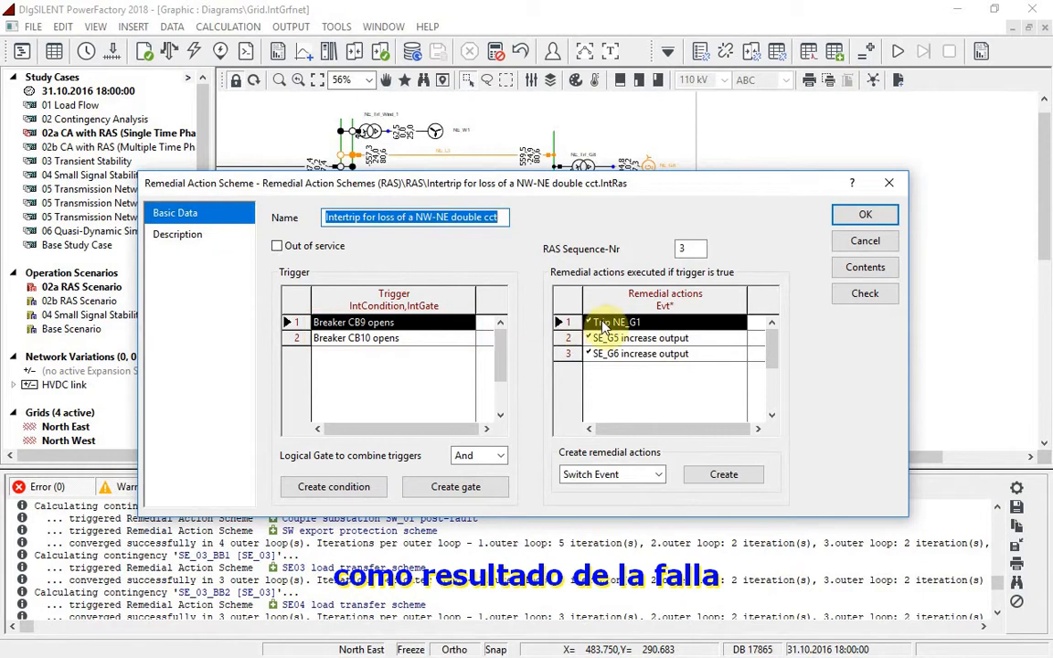
{"action": "double_click", "coordinate": [689, 323]}
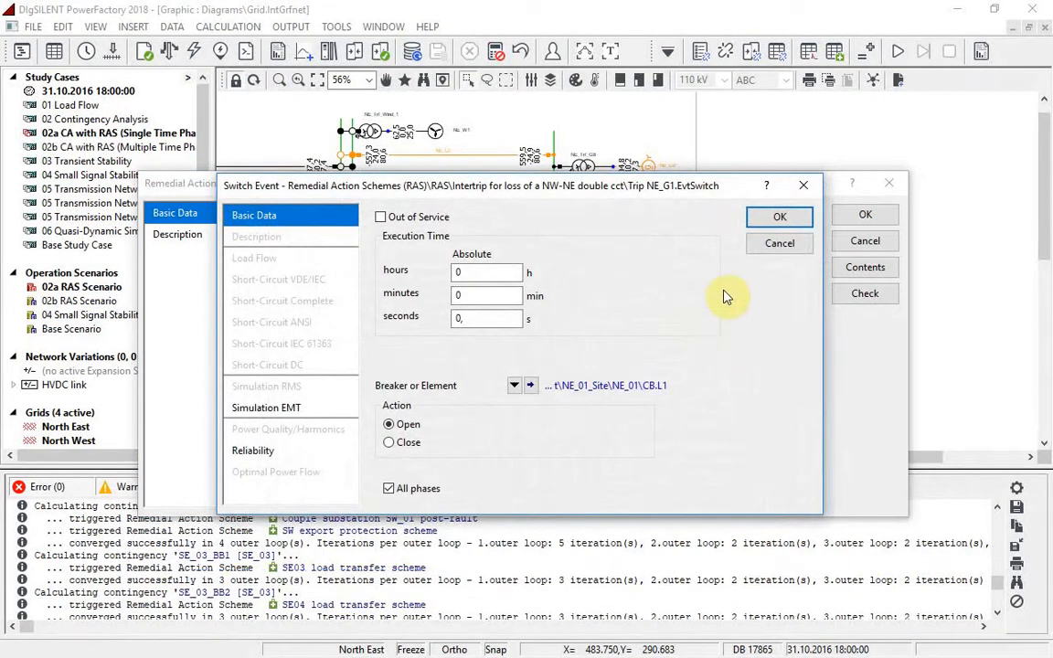
{"action": "left_click", "coordinate": [780, 243]}
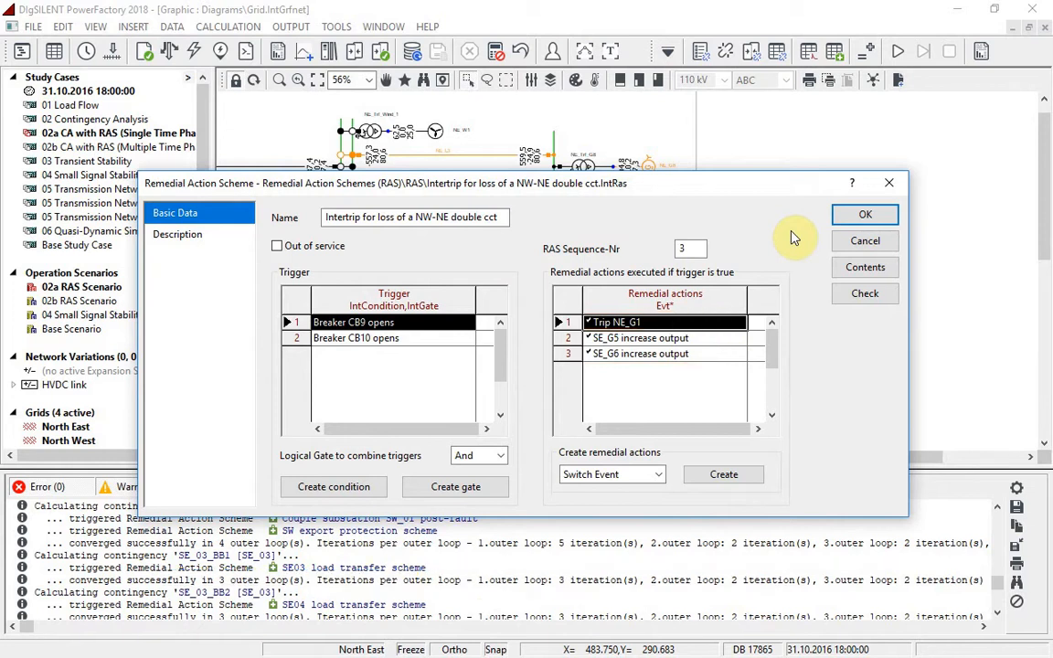
{"action": "left_click", "coordinate": [852, 240]}
{"action": "left_click", "coordinate": [742, 234]}
Reset the calculation results and inspect the basic data of line NW-NE_L4 in the grid diagram
{"action": "left_click", "coordinate": [517, 52]}
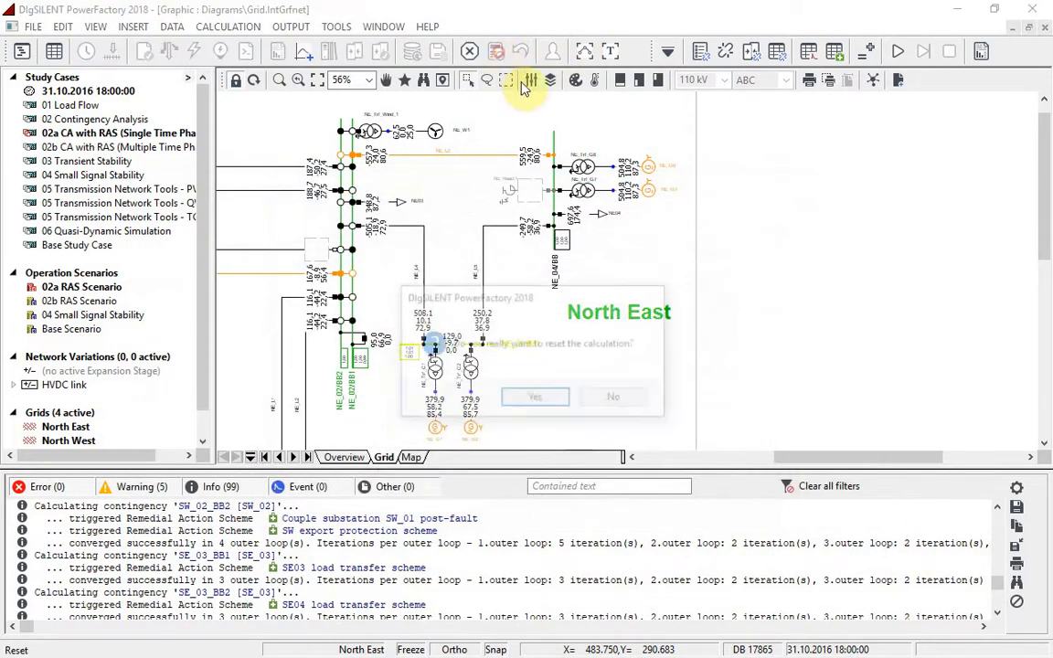
{"action": "left_click", "coordinate": [553, 399]}
{"action": "left_click_drag", "start_coordinate": [784, 457], "coordinate": [722, 466]}
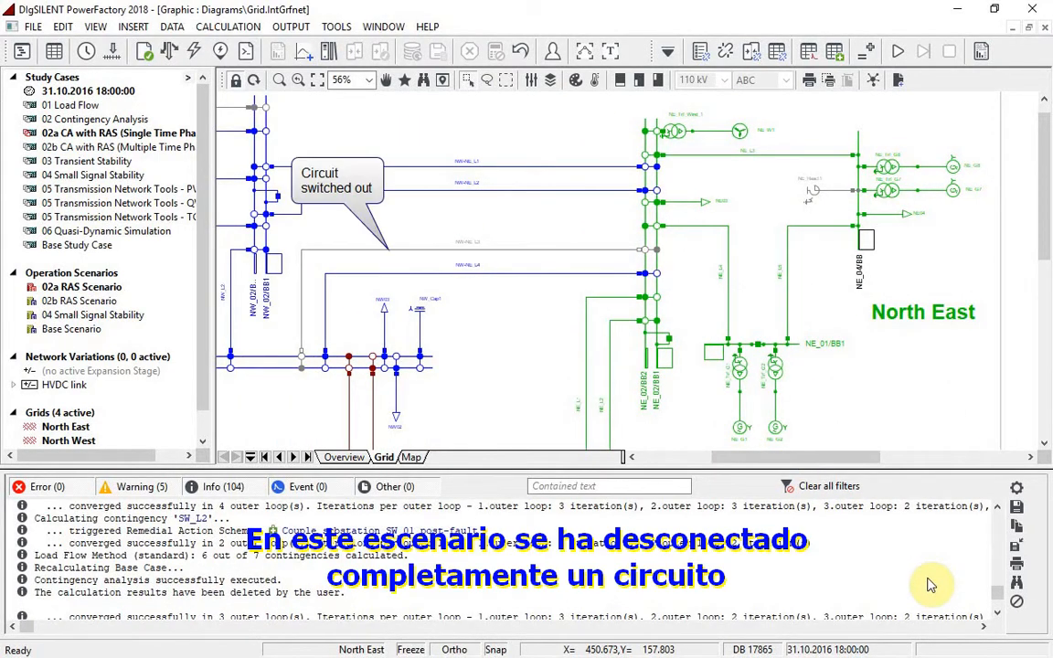
{"action": "double_click", "coordinate": [519, 274]}
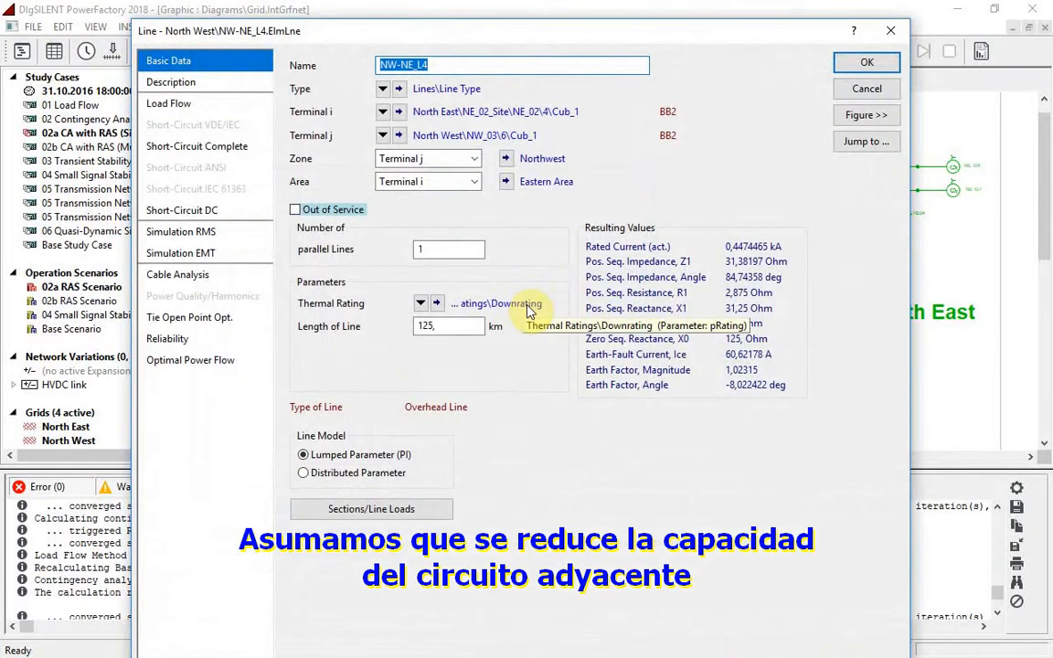
{"action": "left_click", "coordinate": [851, 92]}
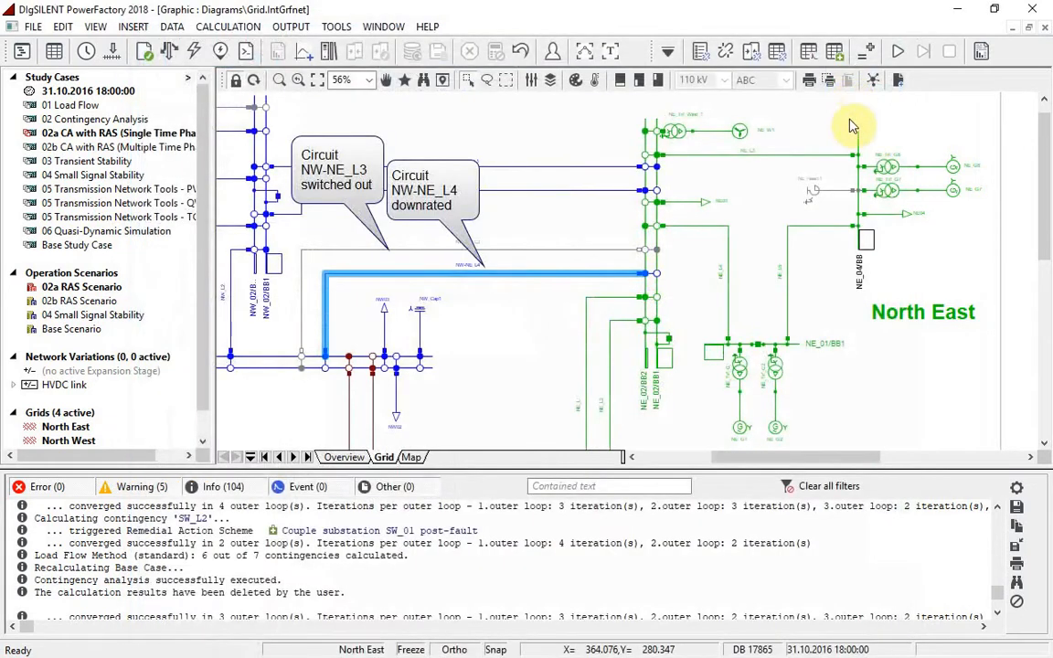
Exclude remedial action schemes from the contingency analysis and execute lines NW-NE_L1 and NW-NE_L2 together as a single contingency
{"action": "left_click_drag", "start_coordinate": [425, 149], "coordinate": [460, 216]}
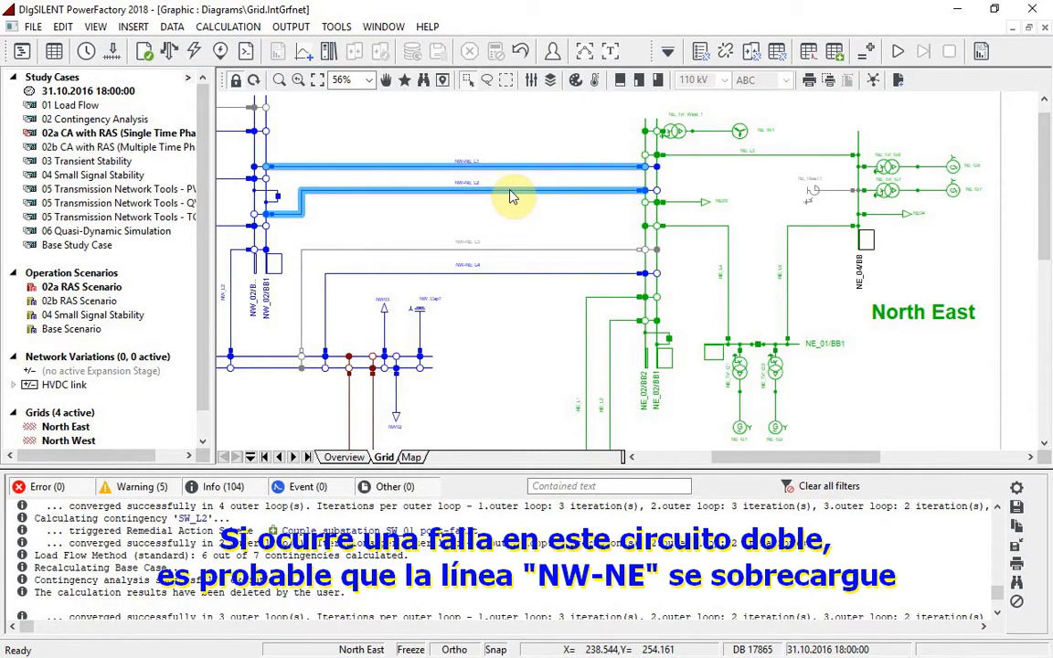
{"action": "left_click", "coordinate": [727, 53]}
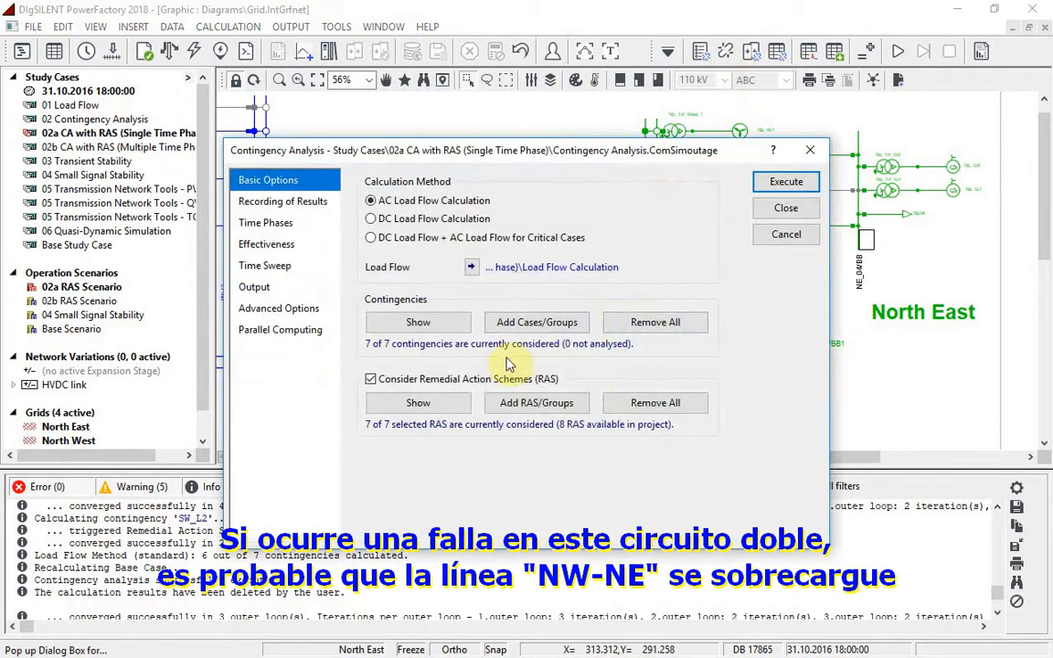
{"action": "left_click", "coordinate": [443, 380]}
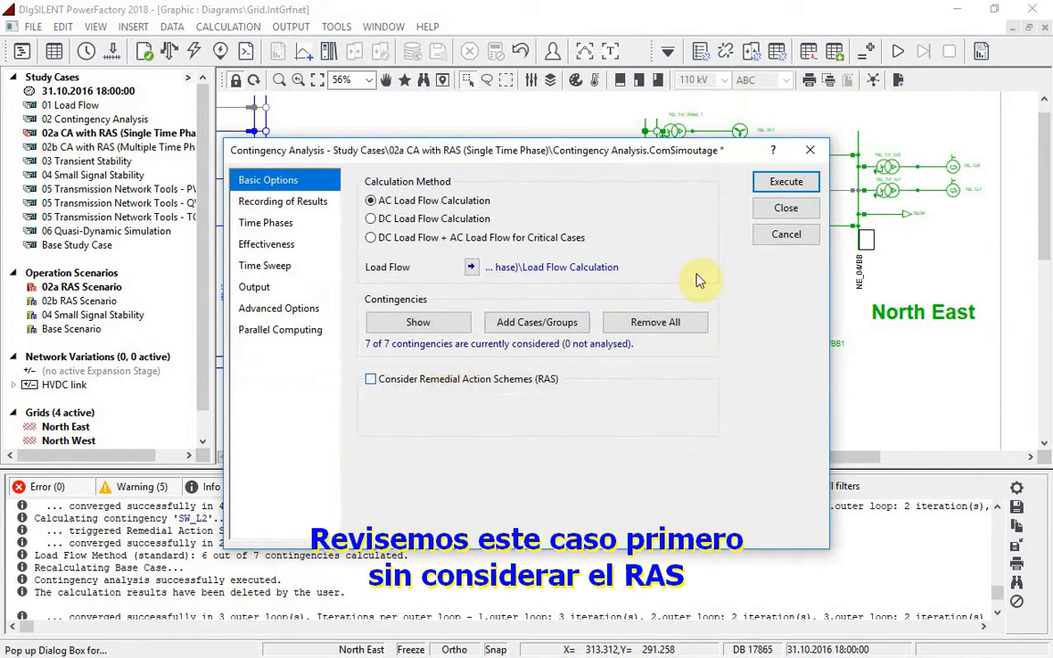
{"action": "left_click", "coordinate": [786, 207]}
{"action": "right_click", "coordinate": [533, 171]}
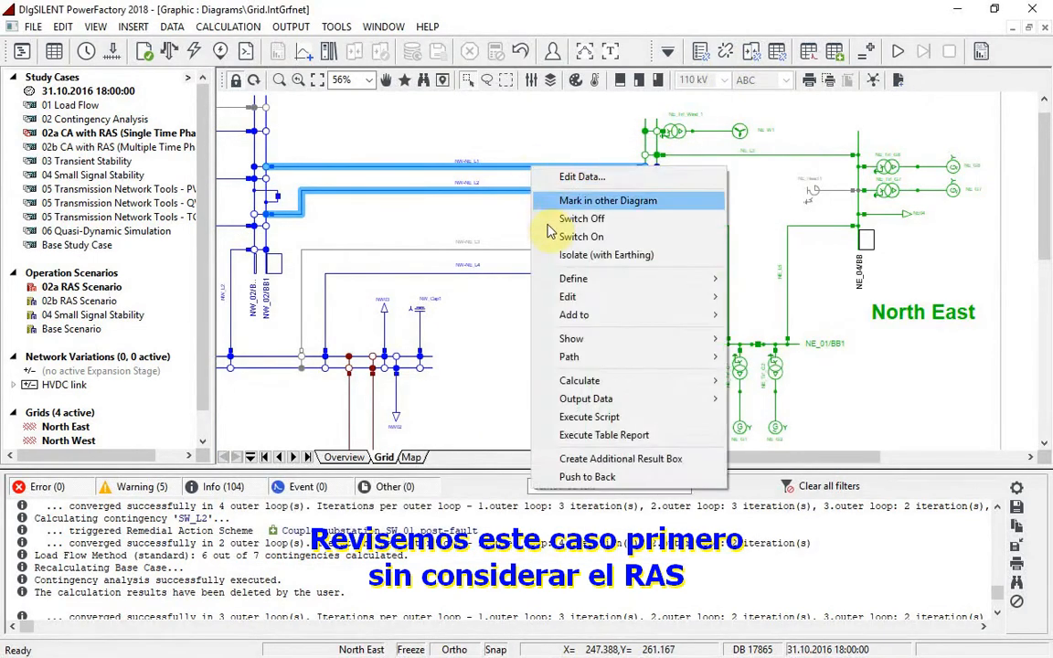
{"action": "mouse_move", "coordinate": [717, 382]}
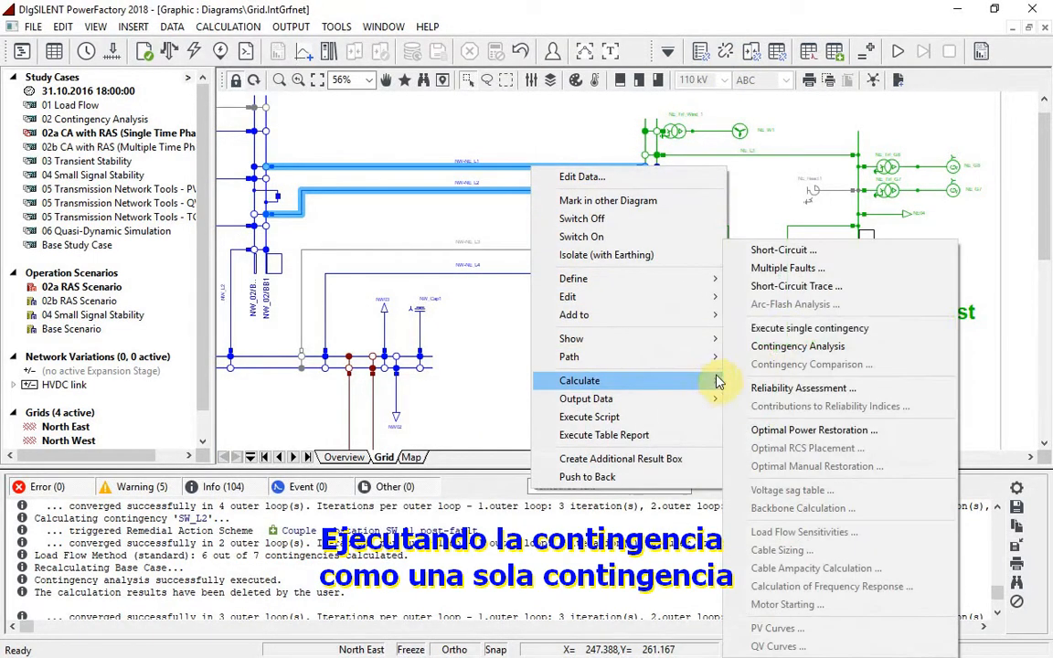
{"action": "left_click", "coordinate": [767, 328]}
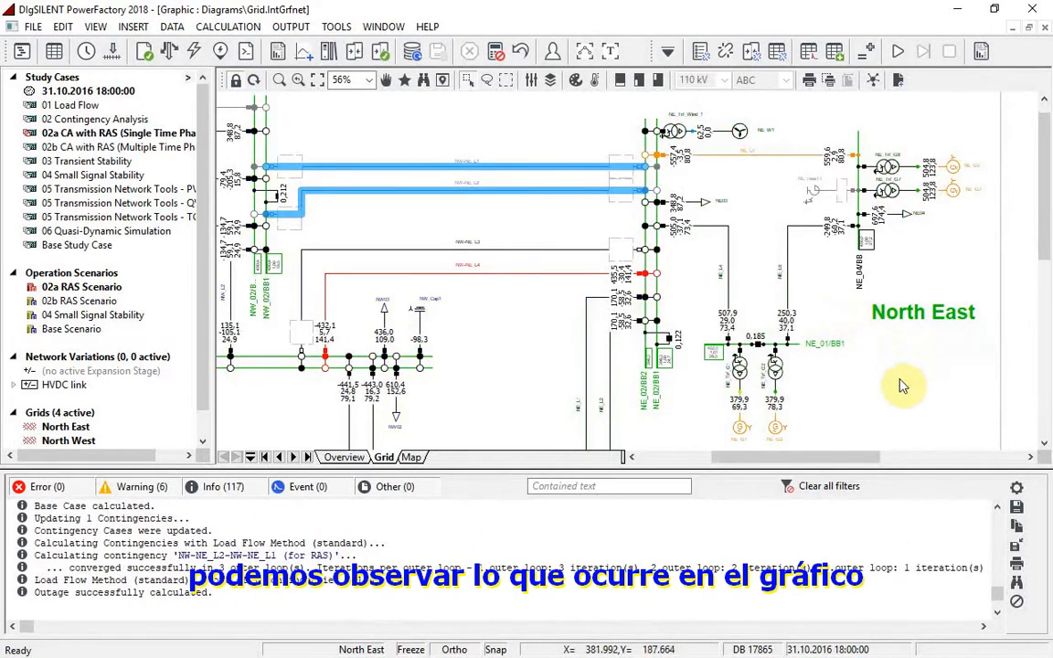
{"action": "mouse_move", "coordinate": [615, 281]}
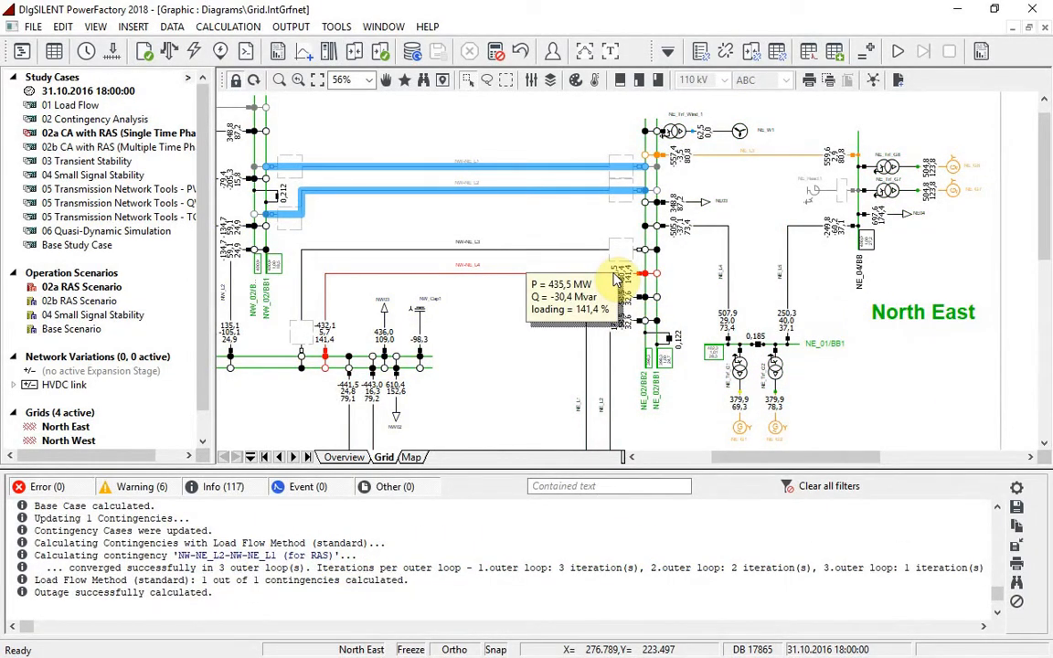
Make the contingency analysis consider remedial action schemes again and rerun the single contingency of NW-NE_L1 and NW-NE_L2, checking the loading of NW-NE_L4
{"action": "left_click", "coordinate": [727, 55]}
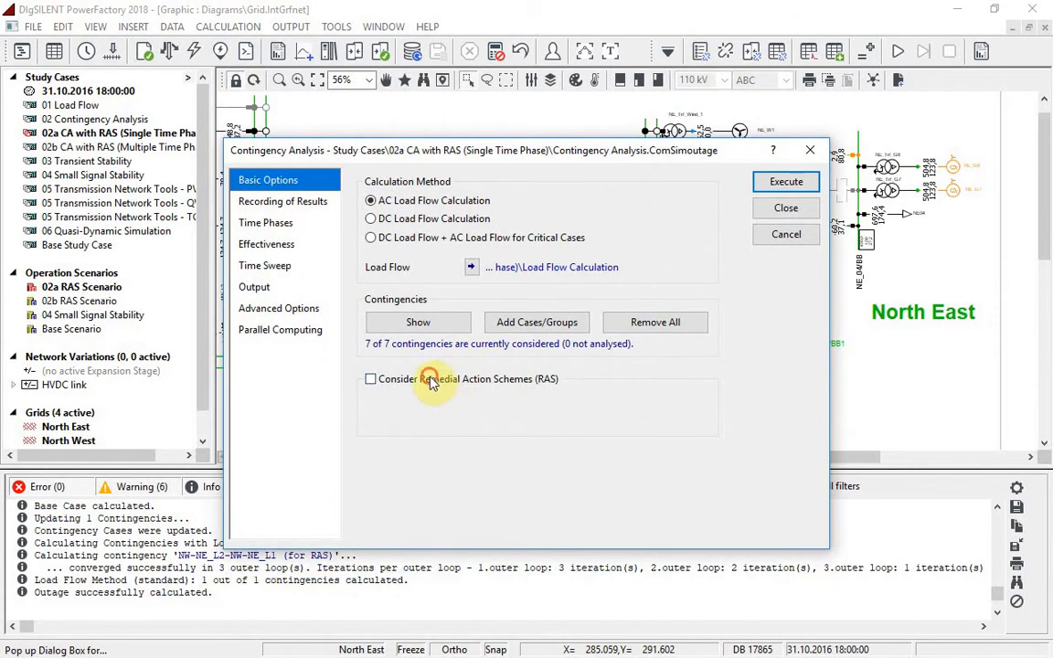
{"action": "left_click", "coordinate": [433, 381]}
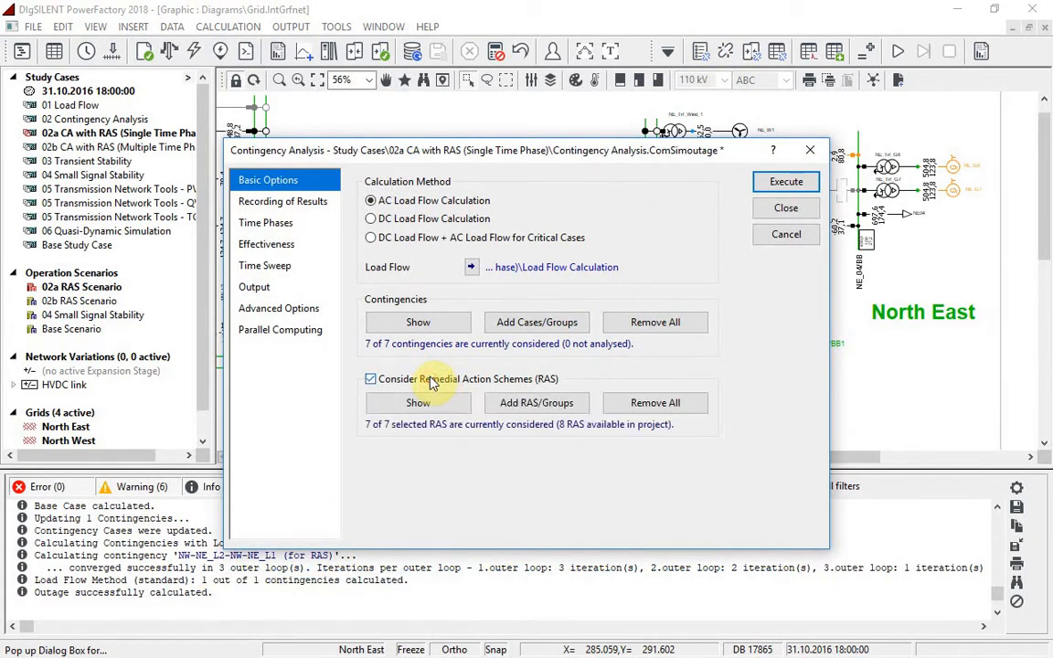
{"action": "left_click", "coordinate": [782, 209]}
{"action": "left_click_drag", "start_coordinate": [486, 144], "coordinate": [509, 195]}
{"action": "right_click", "coordinate": [508, 190]}
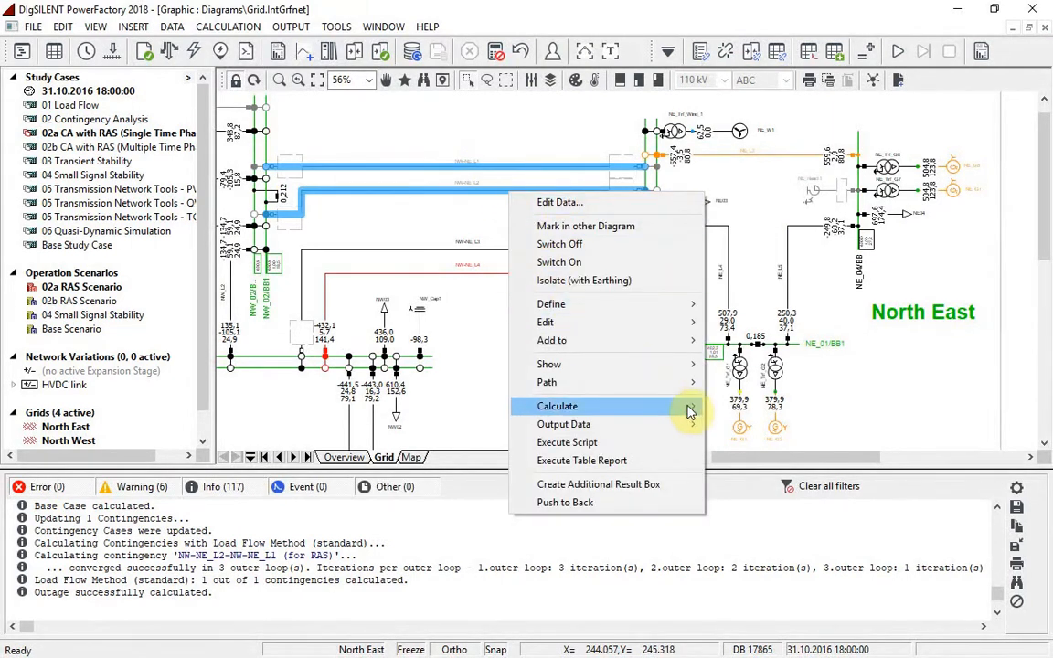
{"action": "mouse_move", "coordinate": [694, 407]}
{"action": "left_click", "coordinate": [782, 384]}
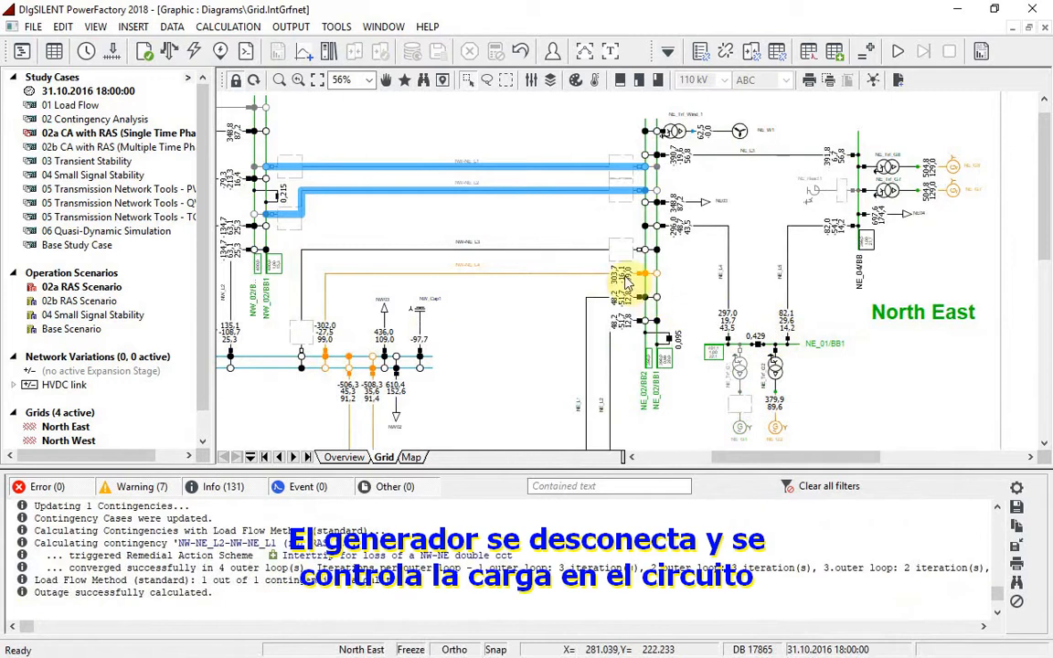
{"action": "mouse_move", "coordinate": [627, 283]}
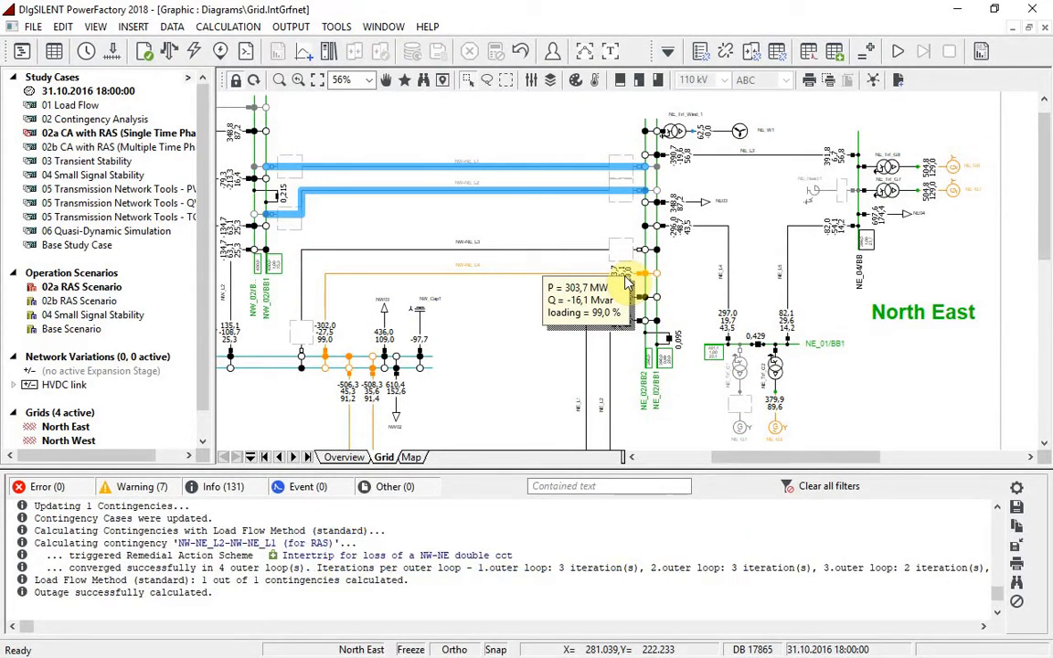
Open the scheme NW load reduction from the RAS folder and examine its BB fault trigger condition
{"action": "left_click", "coordinate": [834, 51]}
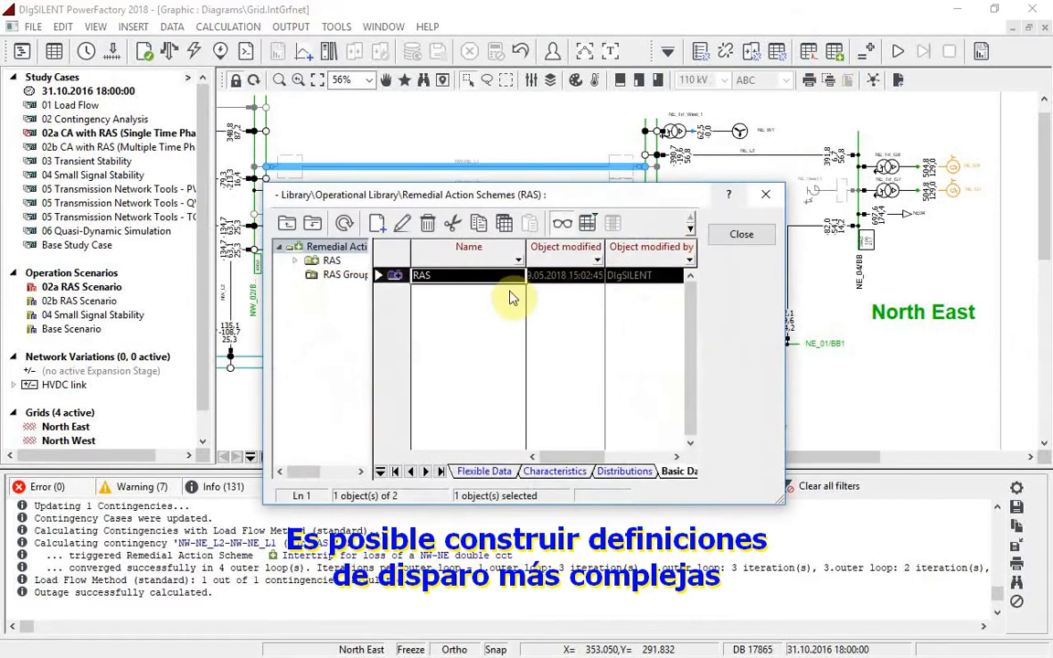
{"action": "left_click", "coordinate": [331, 261]}
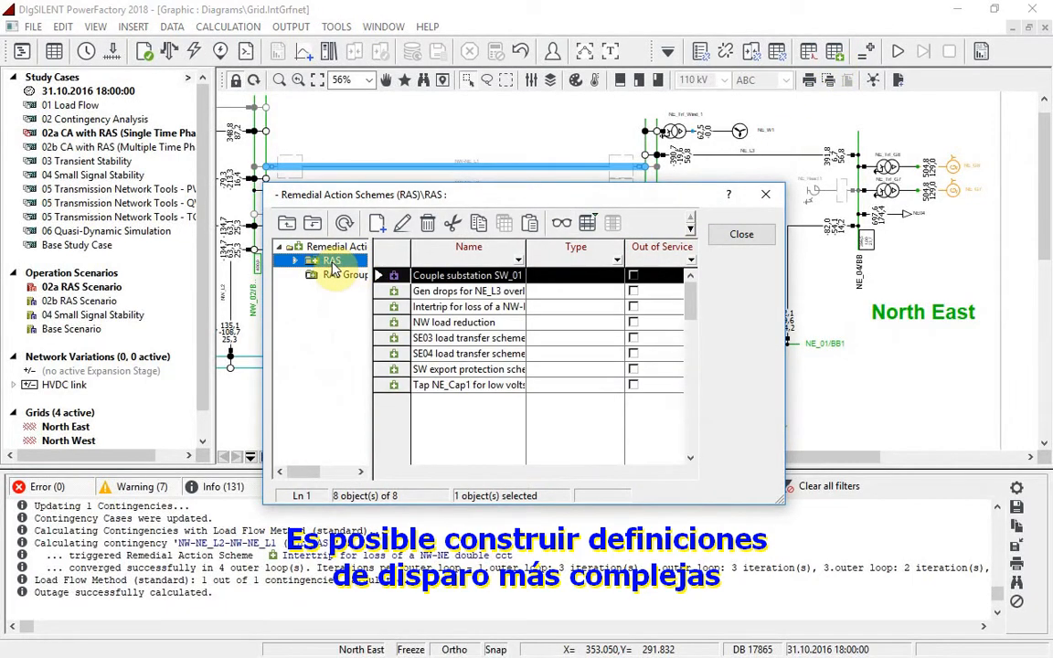
{"action": "double_click", "coordinate": [395, 327]}
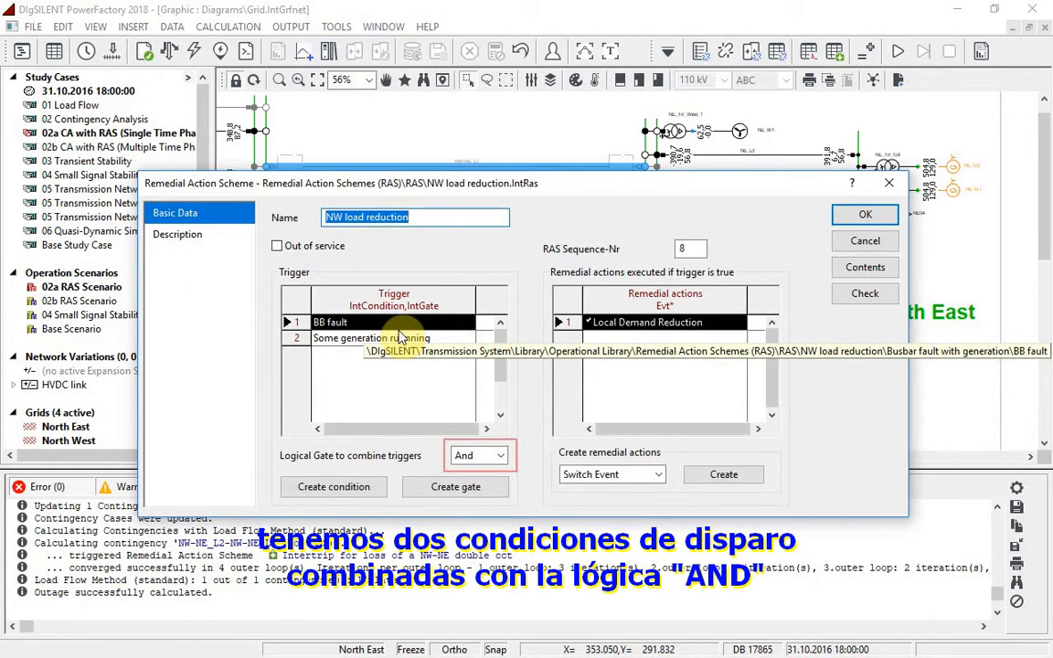
{"action": "double_click", "coordinate": [402, 324]}
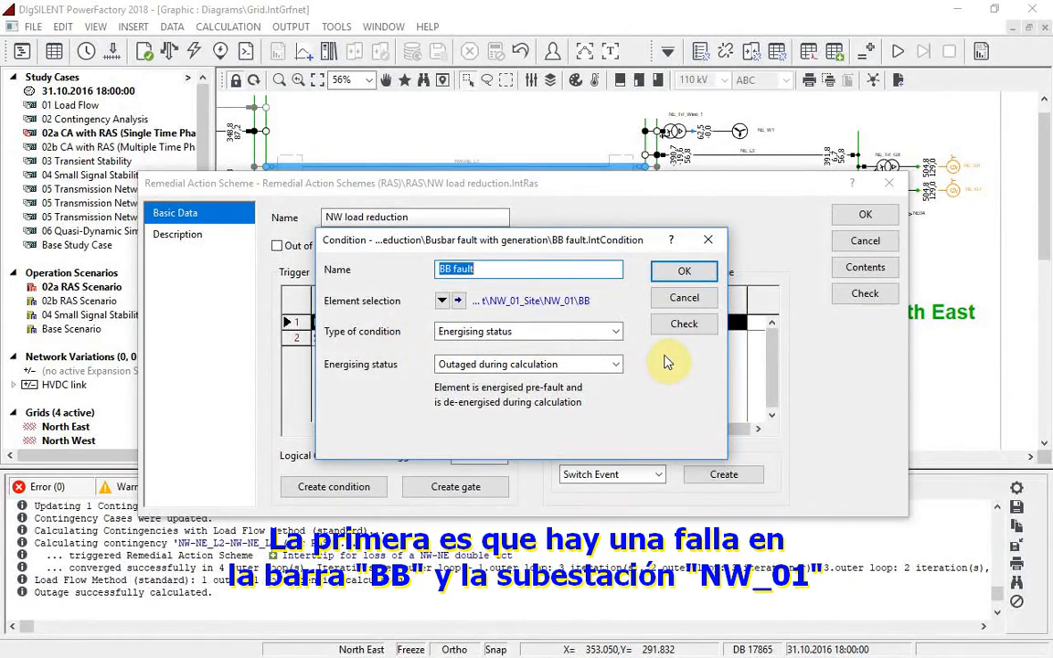
{"action": "left_click", "coordinate": [684, 297]}
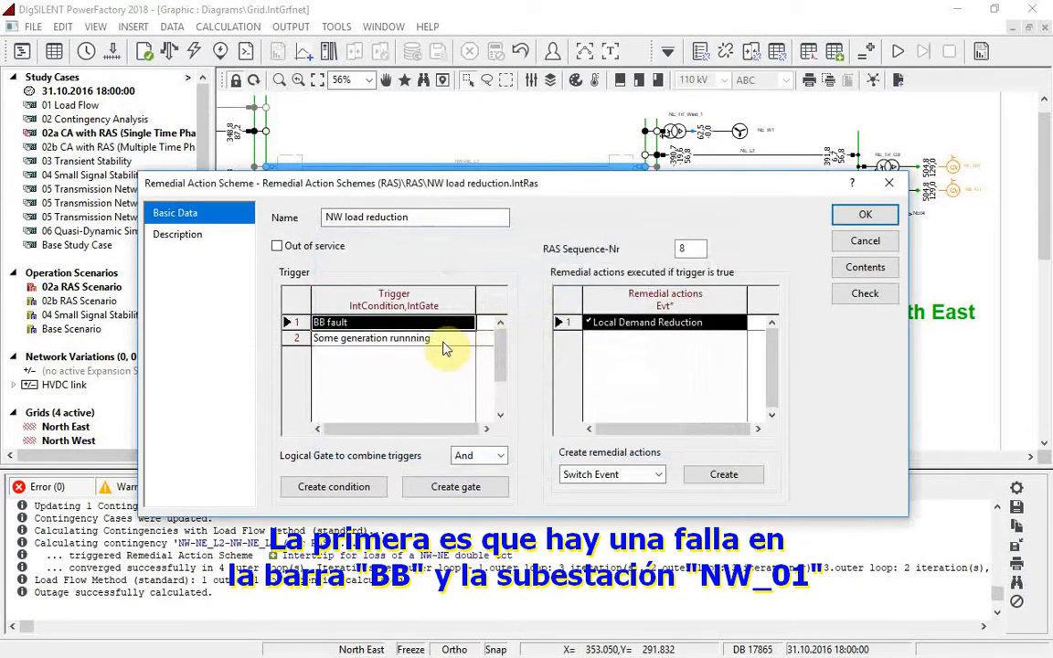
Examine the scheme's Some generation runnning gate with its NW_G5 off condition, and the Local Demand Reduction load event
{"action": "double_click", "coordinate": [438, 339]}
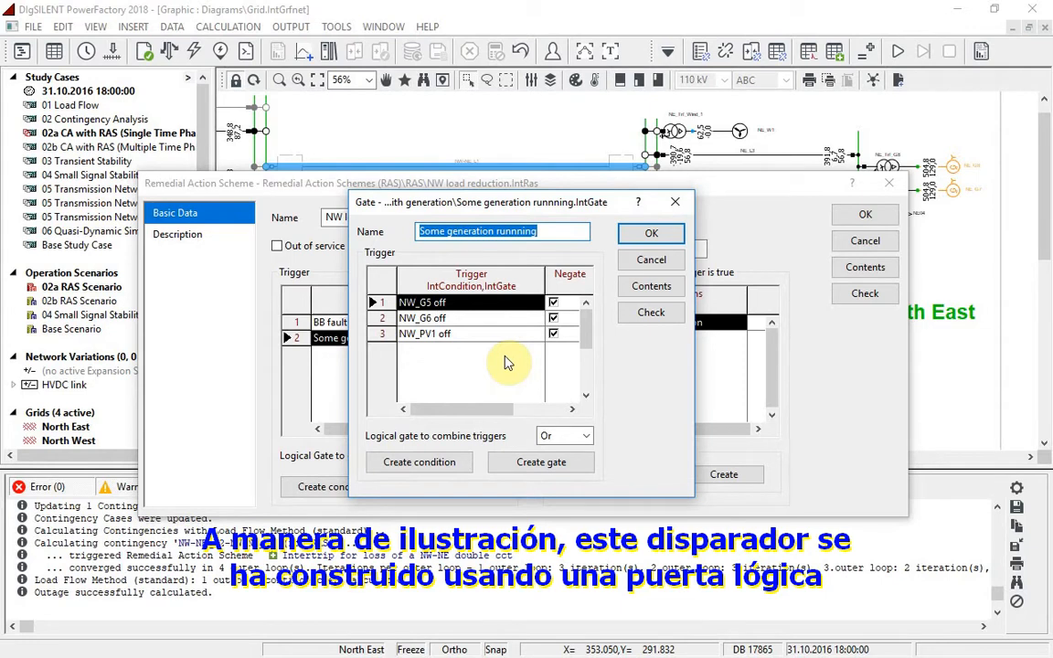
{"action": "double_click", "coordinate": [437, 303]}
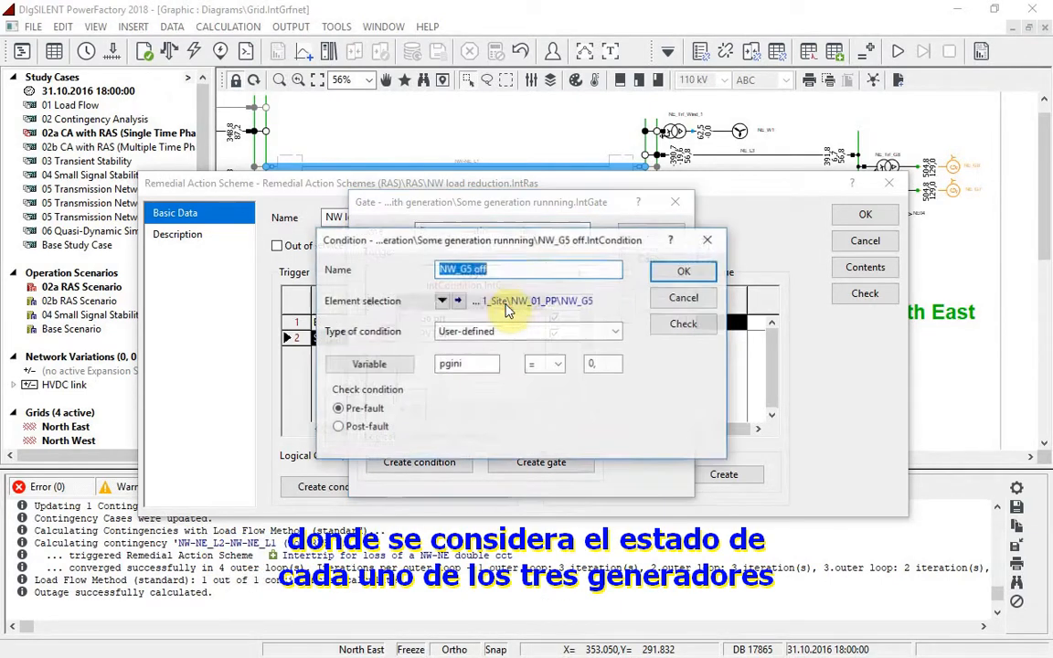
{"action": "left_click_drag", "start_coordinate": [551, 272], "coordinate": [682, 381]}
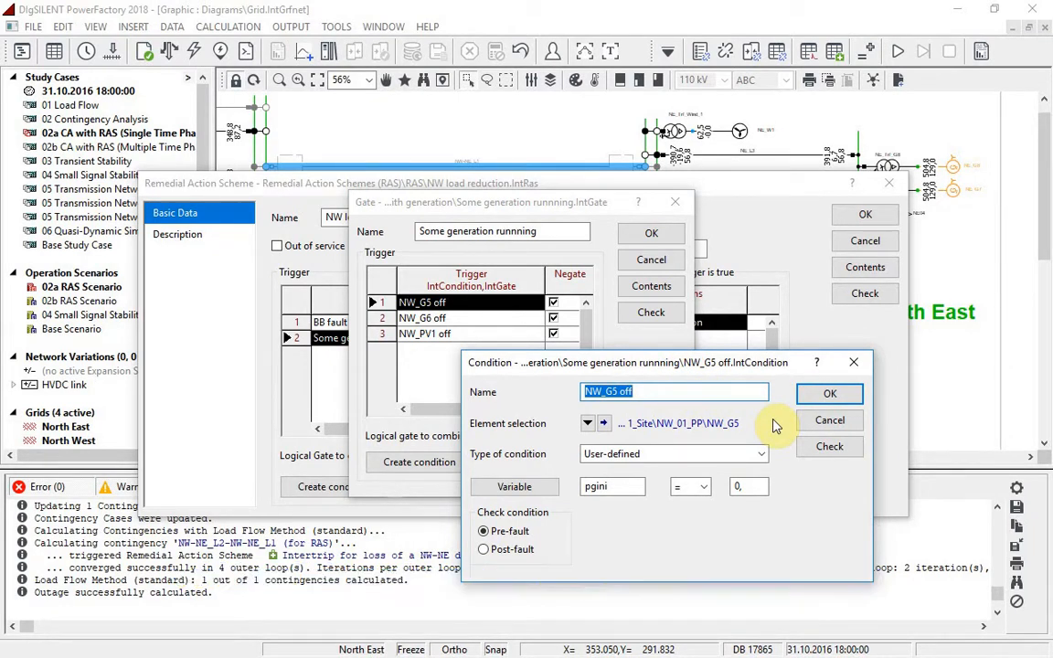
{"action": "left_click", "coordinate": [818, 424]}
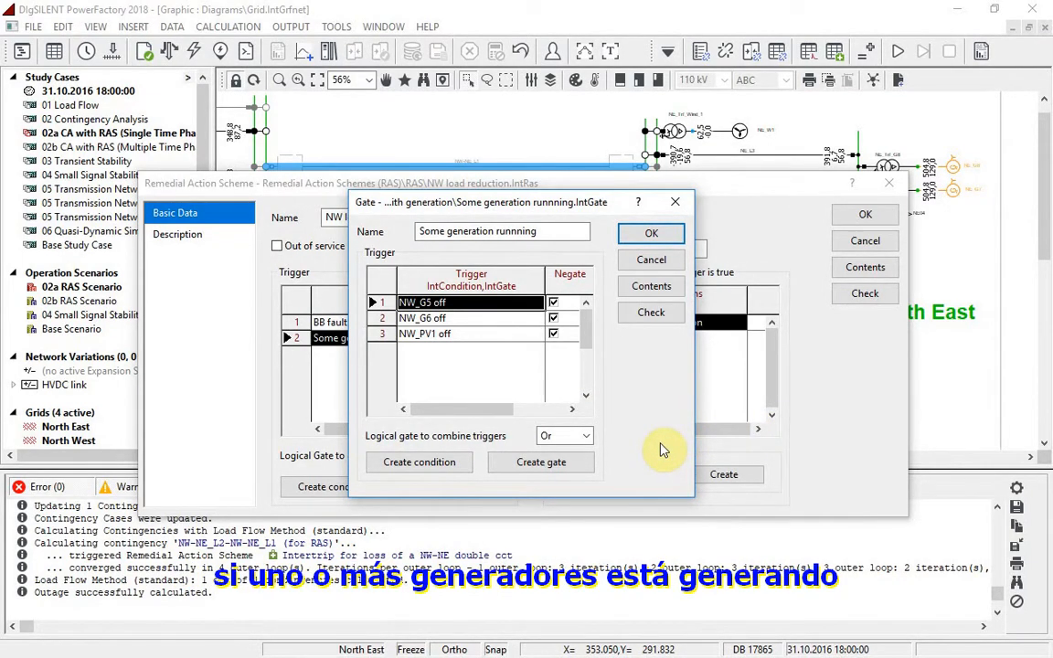
{"action": "left_click", "coordinate": [665, 262]}
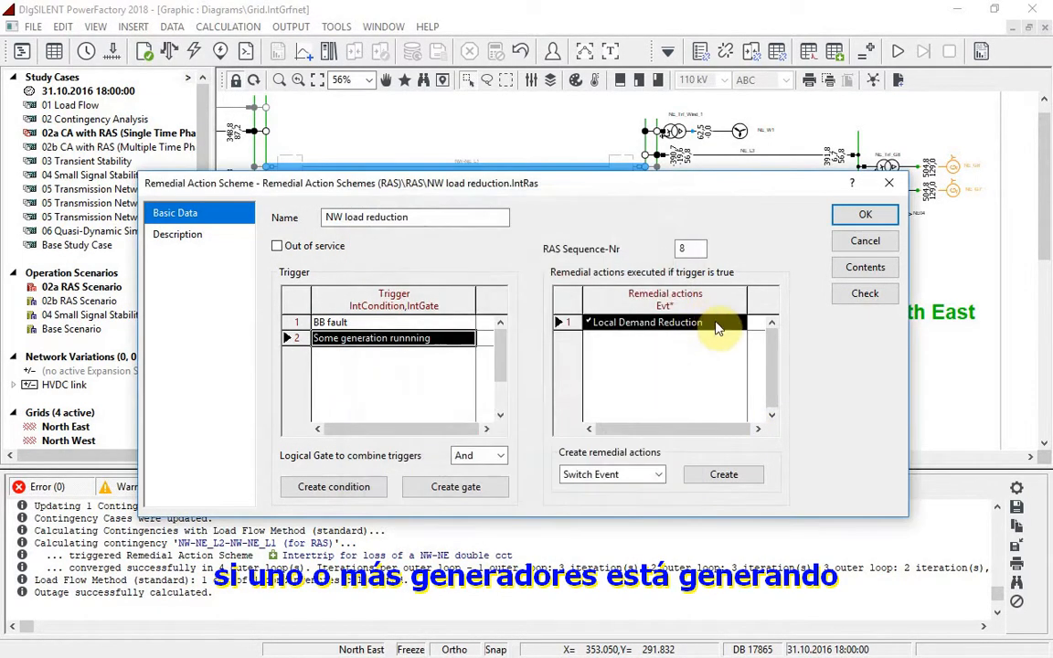
{"action": "double_click", "coordinate": [714, 329]}
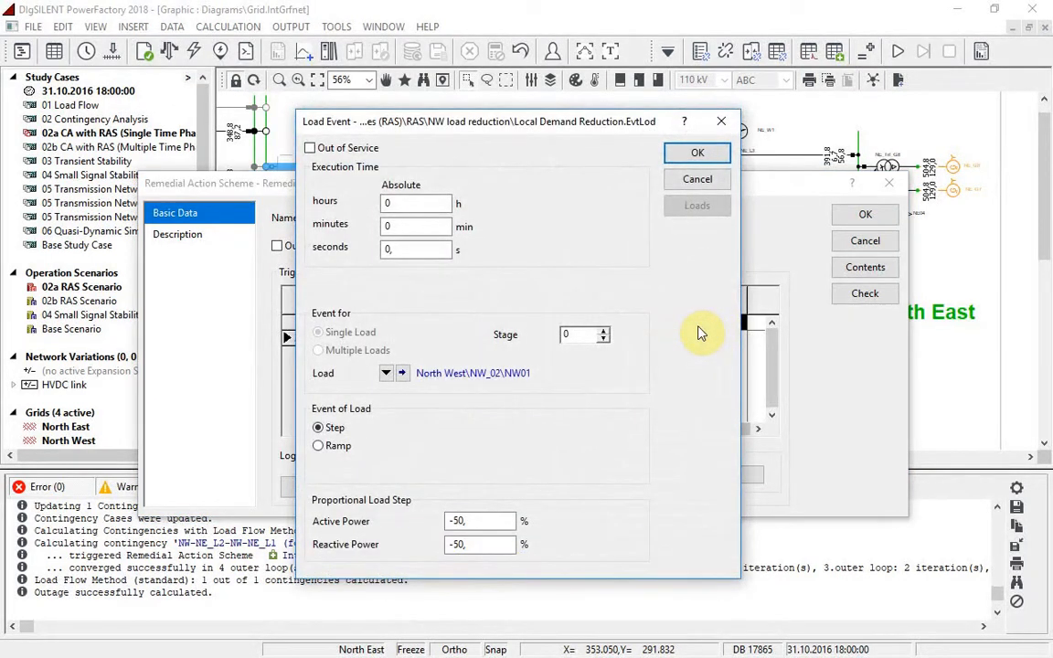
{"action": "left_click", "coordinate": [718, 179]}
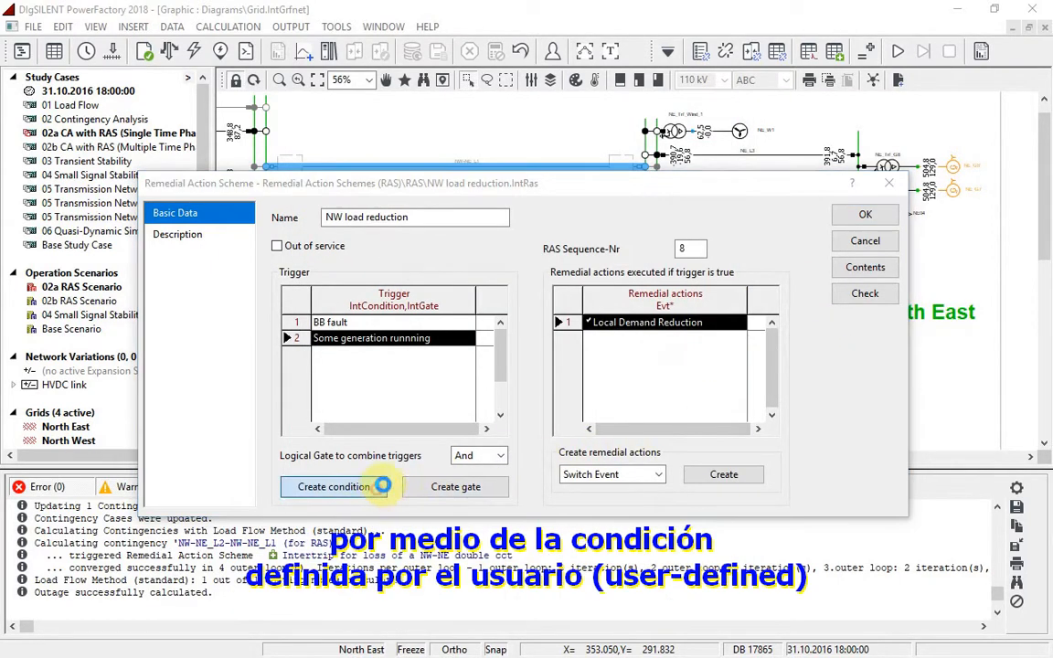
Try setting up a new trigger condition of the User-defined type for the NW load reduction scheme
{"action": "left_click", "coordinate": [355, 487]}
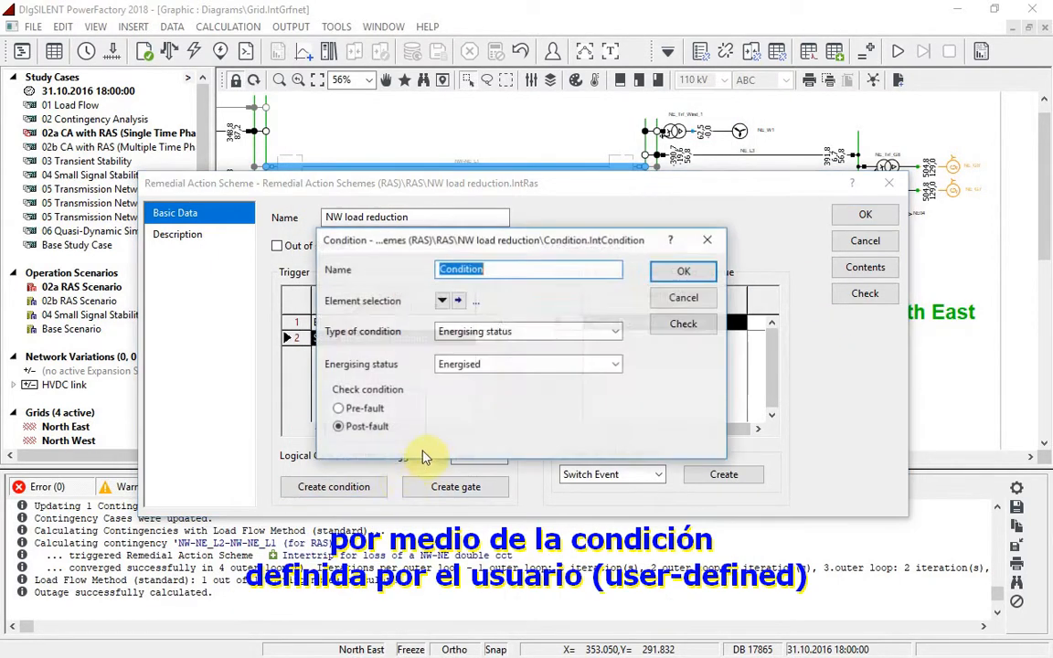
{"action": "left_click", "coordinate": [616, 334]}
{"action": "left_click", "coordinate": [534, 437]}
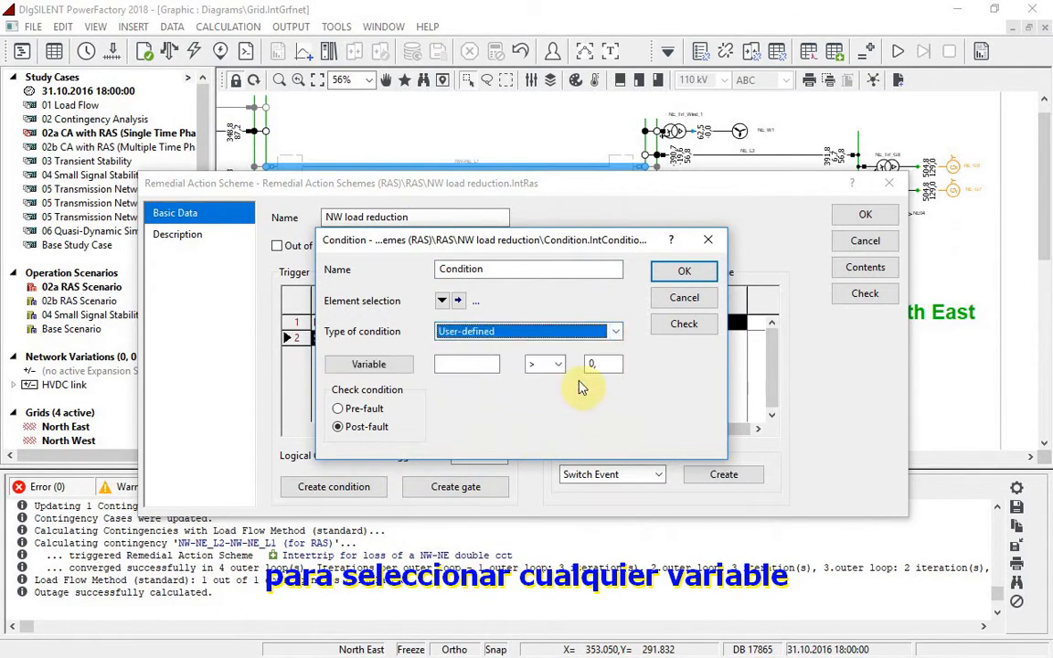
{"action": "left_click", "coordinate": [686, 300]}
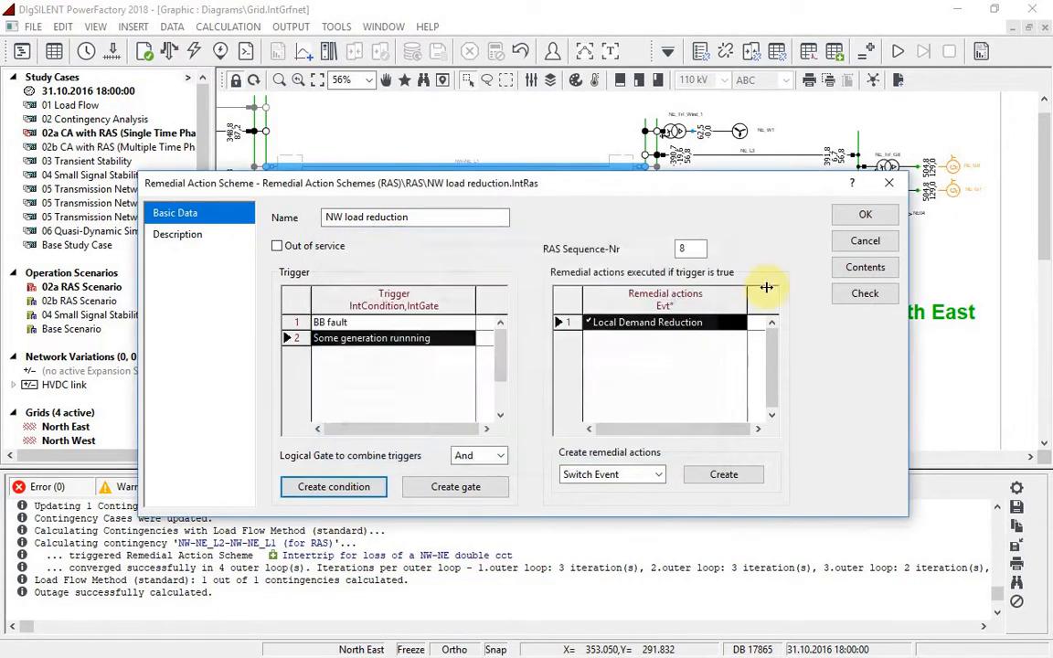
Check the validity of the NW load reduction scheme and view its description
{"action": "left_click", "coordinate": [851, 299]}
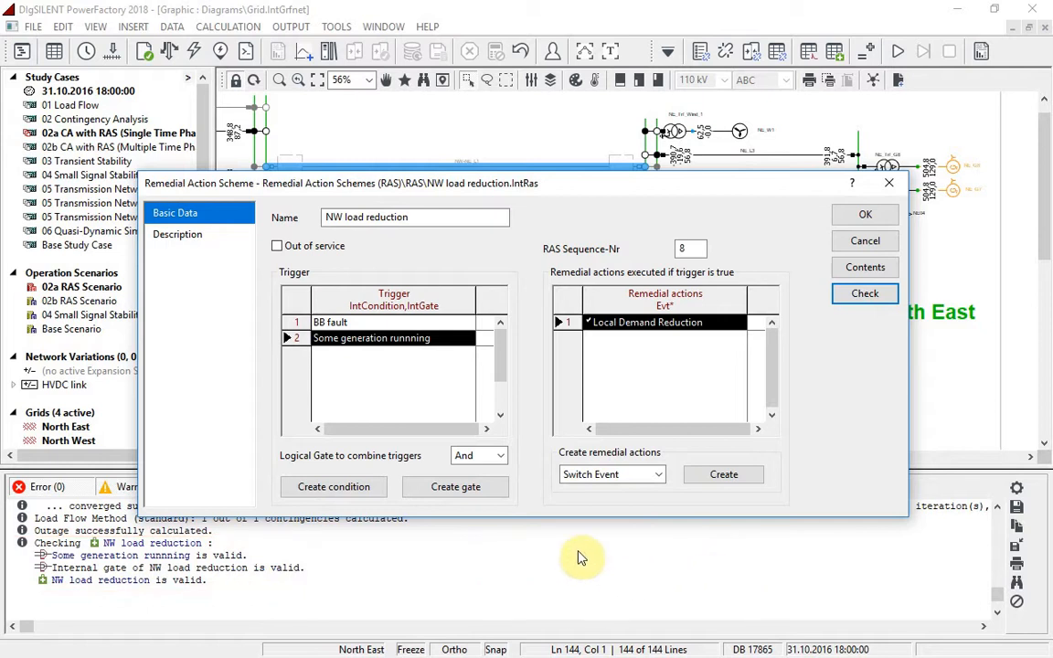
{"action": "left_click", "coordinate": [180, 243]}
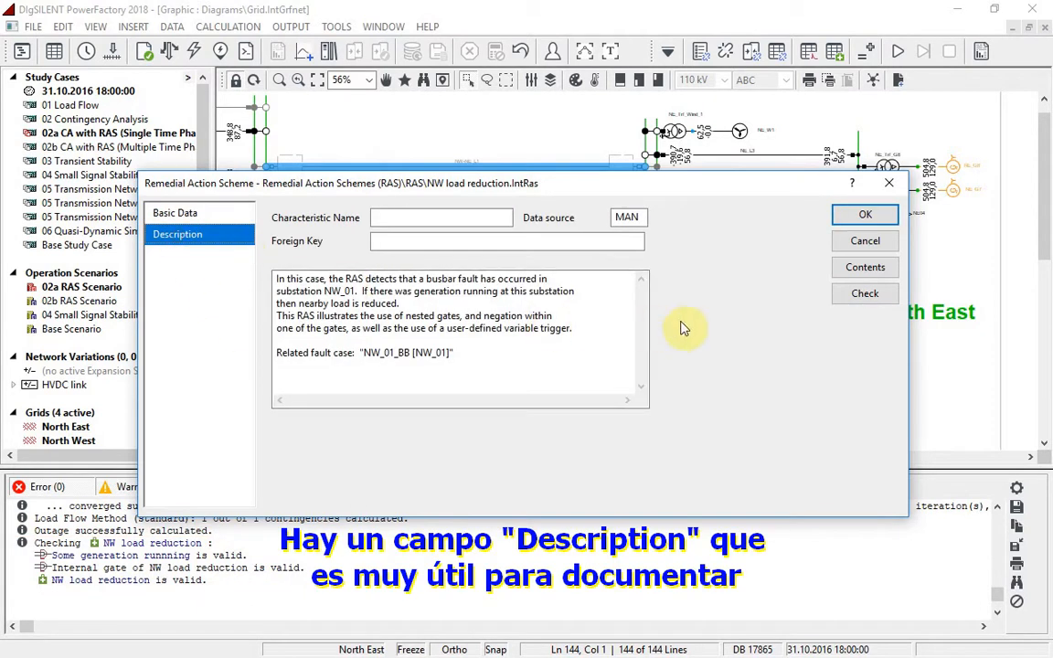